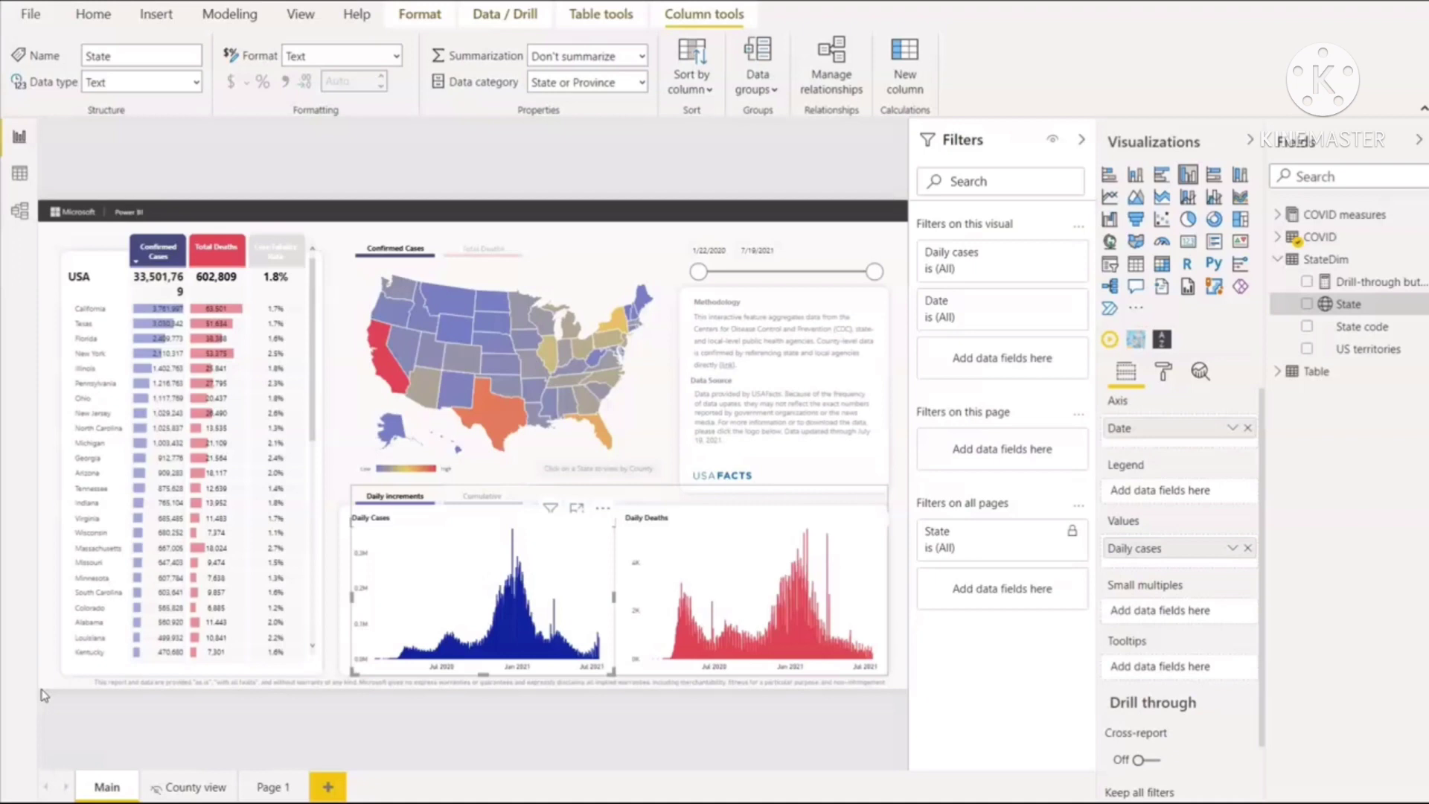
{"action": "left_click", "coordinate": [237, 707]}
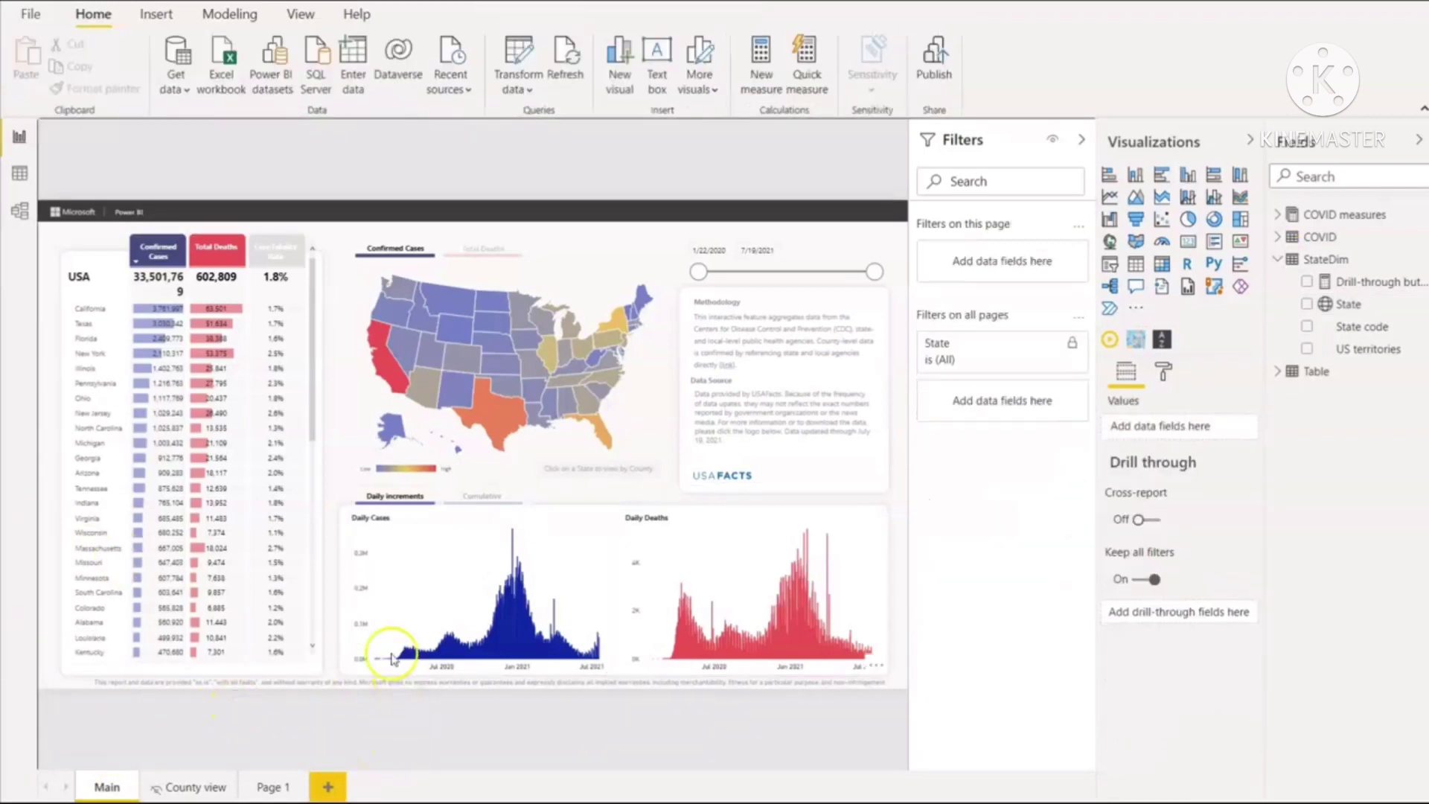
{"action": "left_click", "coordinate": [395, 626]}
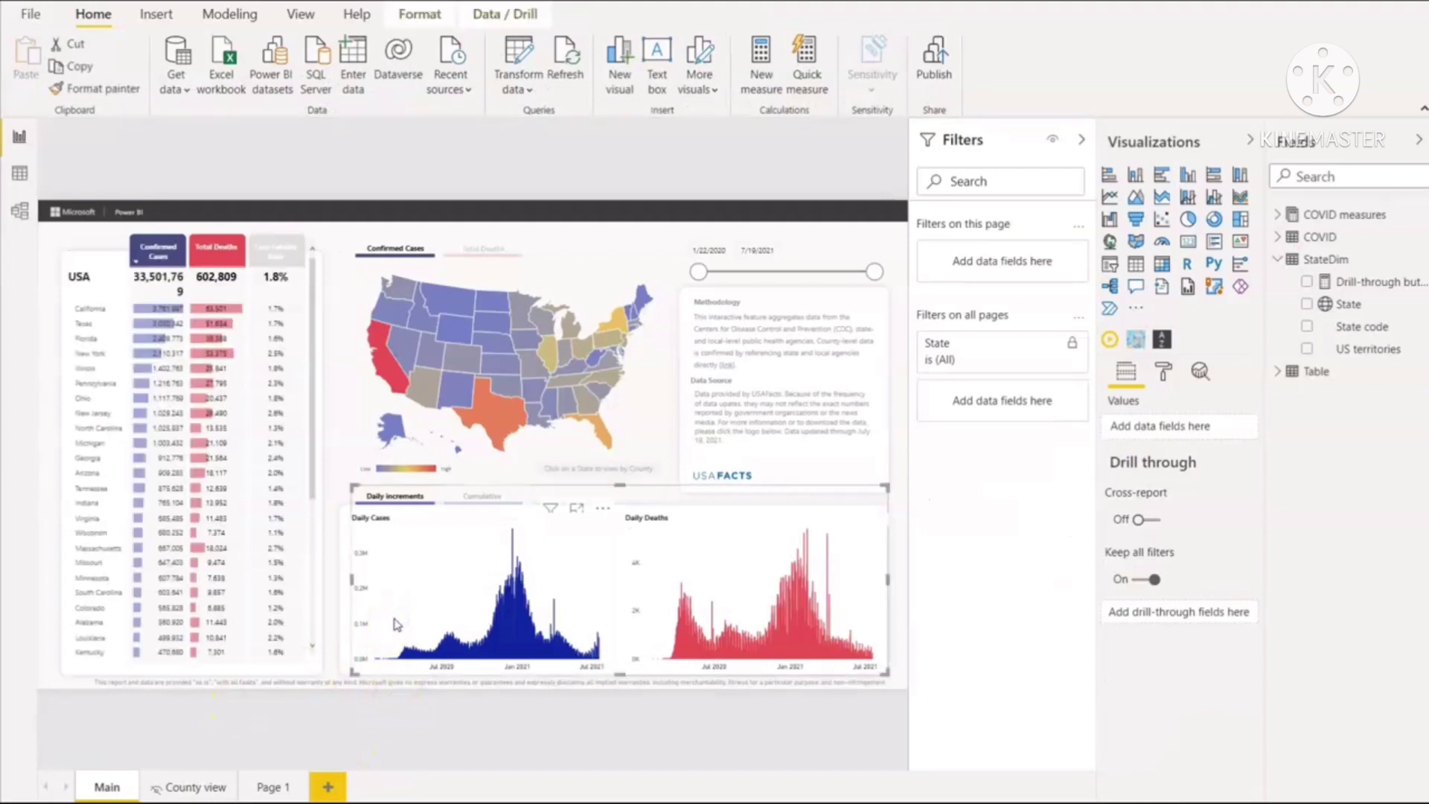
{"action": "left_click", "coordinate": [423, 598]}
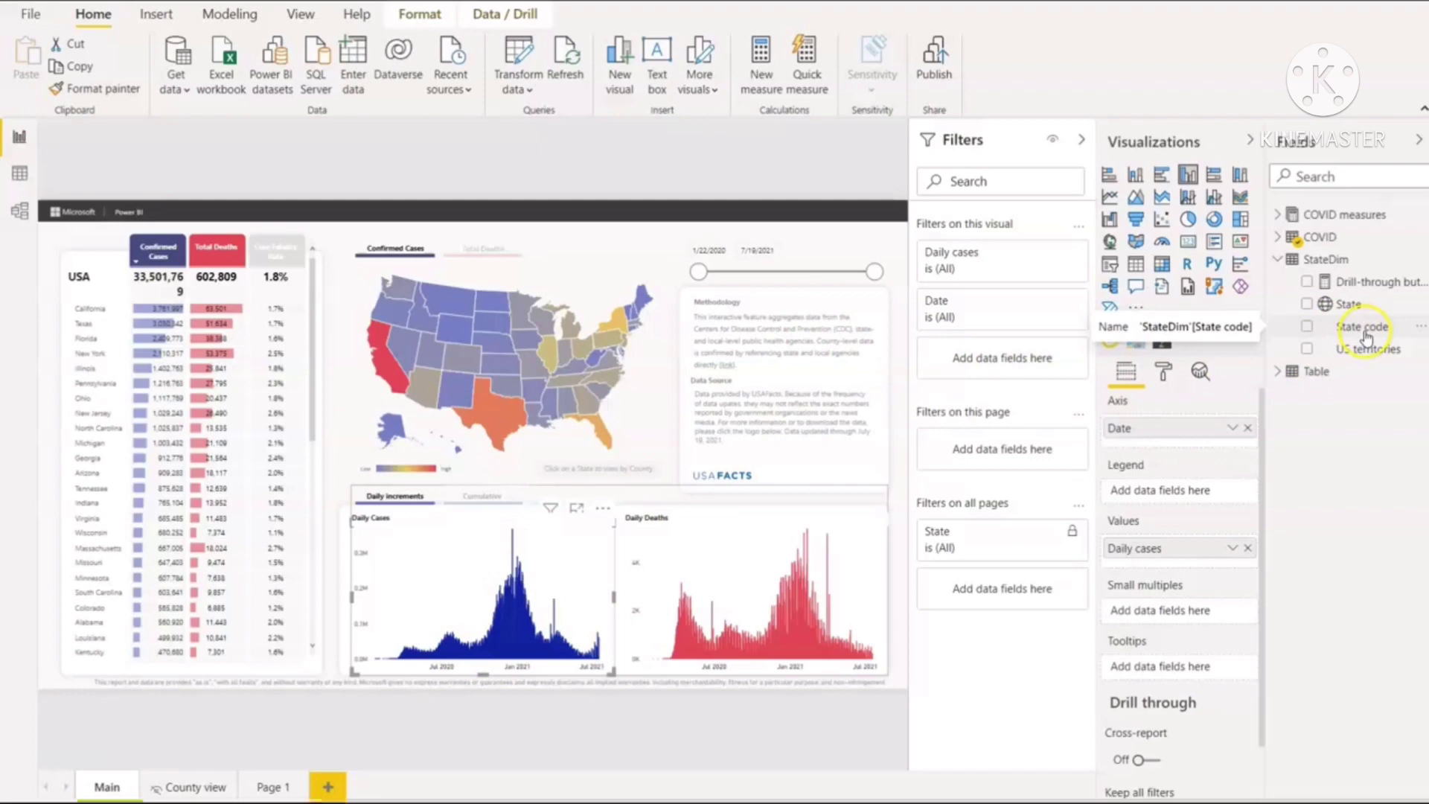
Add a visual-level State code filter to the Daily Cases chart, ticking only AZ.
{"action": "left_click_drag", "start_coordinate": [1367, 331], "coordinate": [999, 362]}
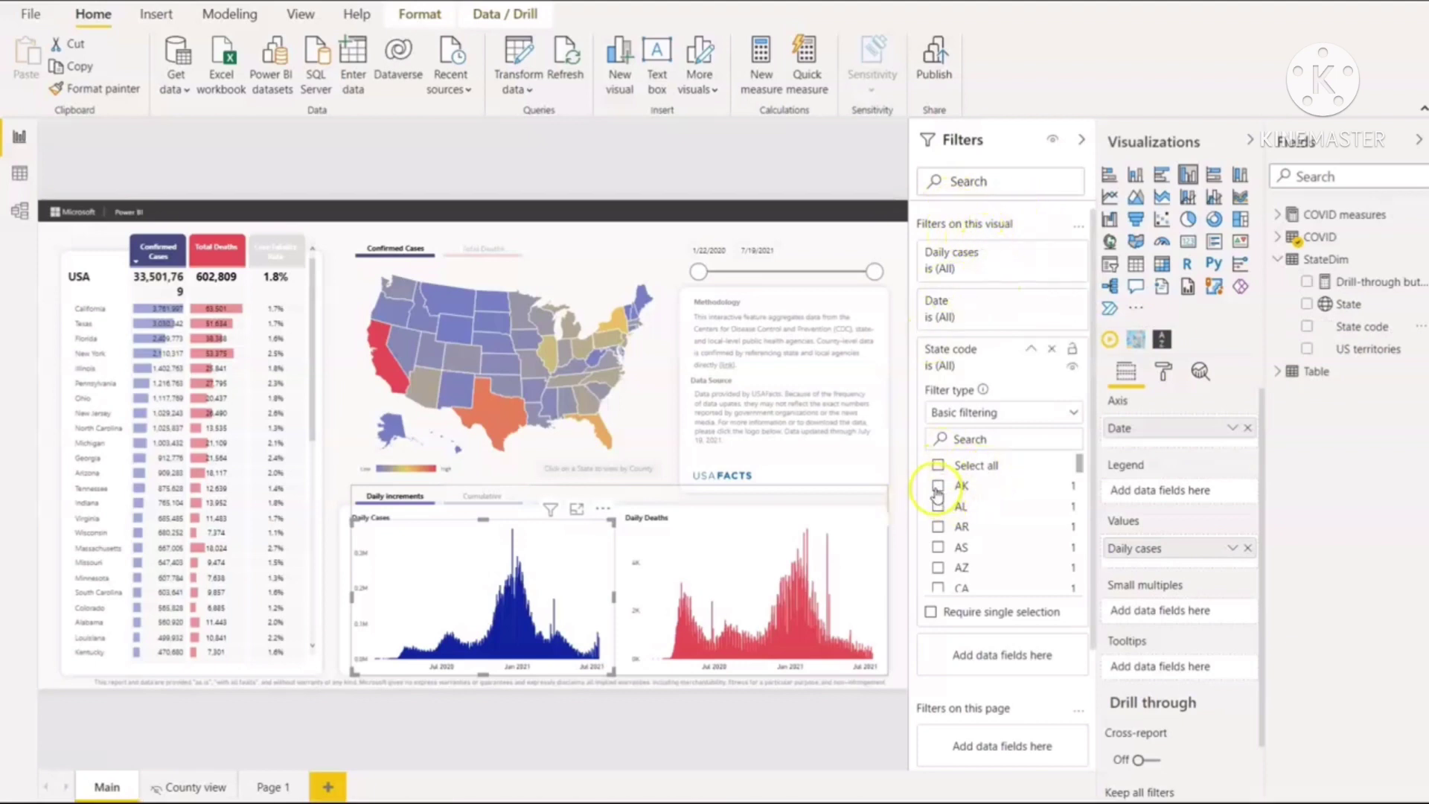
{"action": "left_click", "coordinate": [937, 487]}
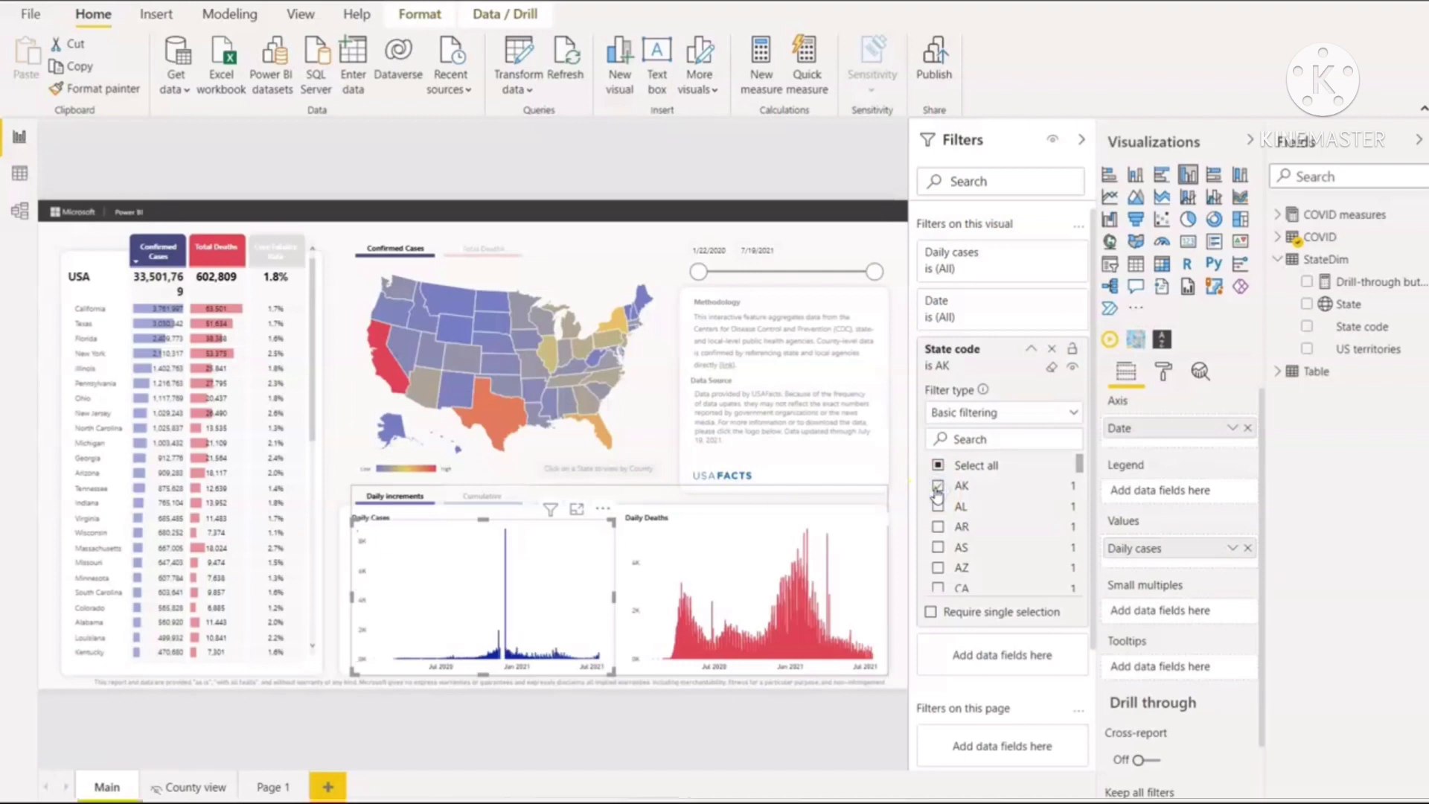
{"action": "left_click", "coordinate": [937, 486]}
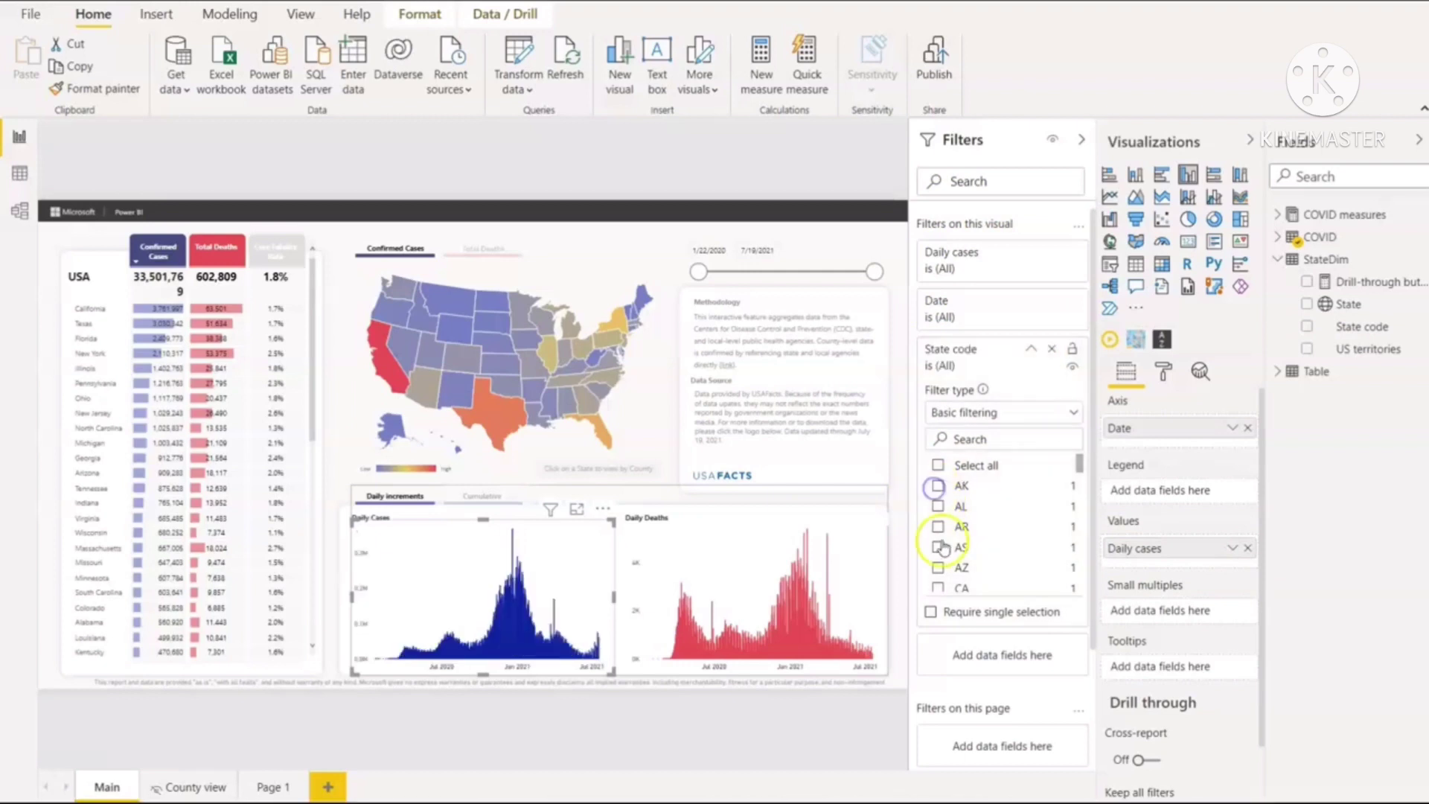
{"action": "left_click", "coordinate": [937, 569]}
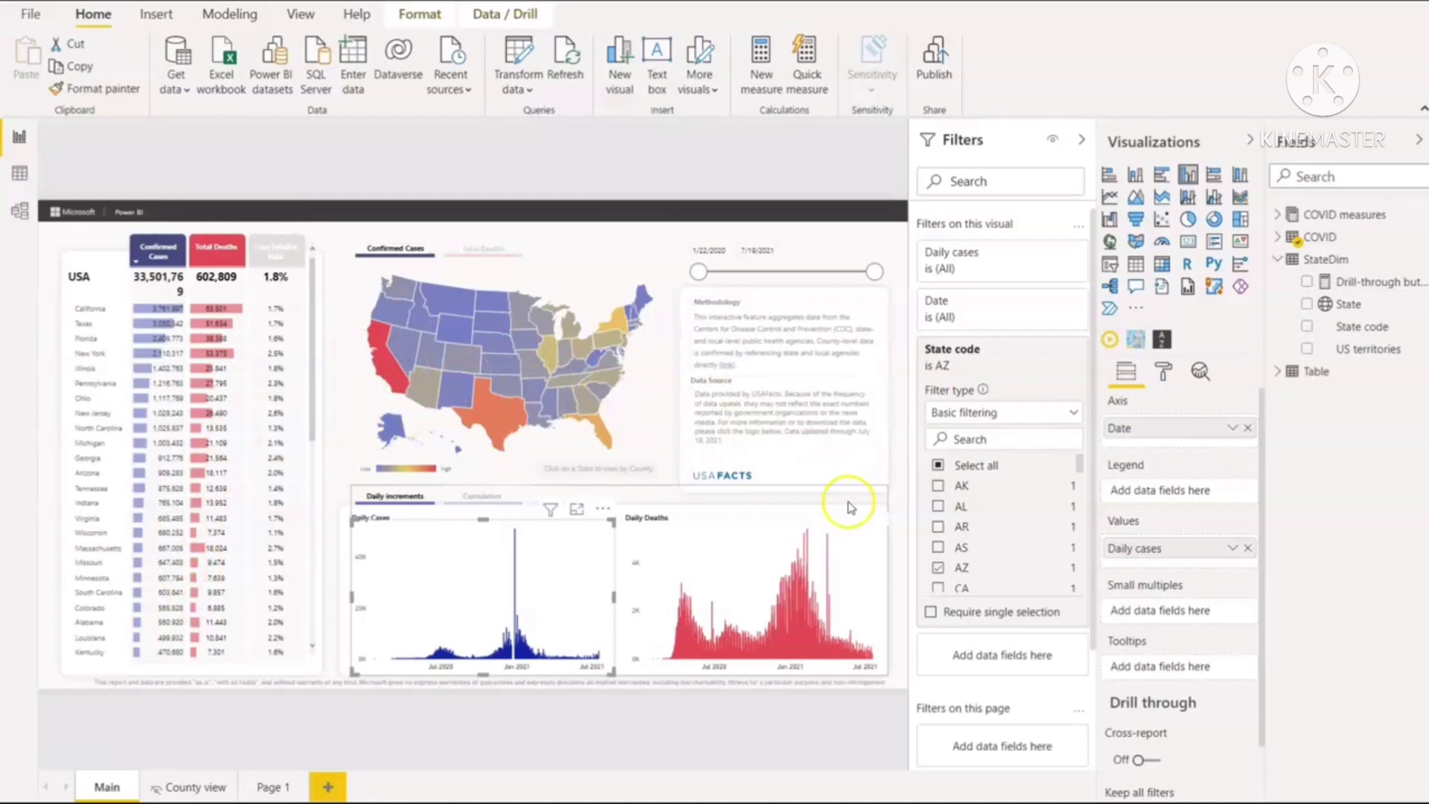
{"action": "mouse_move", "coordinate": [616, 372]}
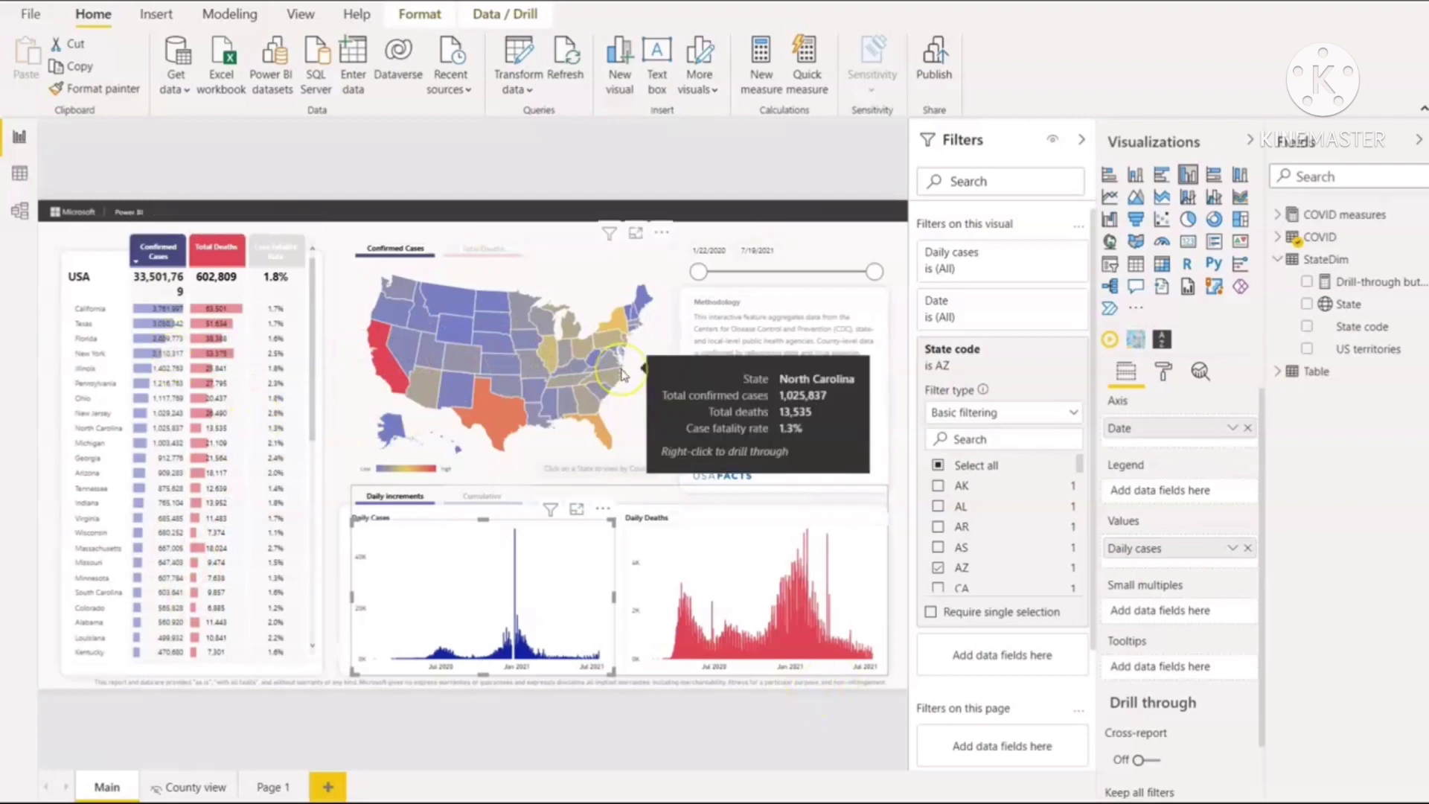
{"action": "left_click", "coordinate": [645, 326]}
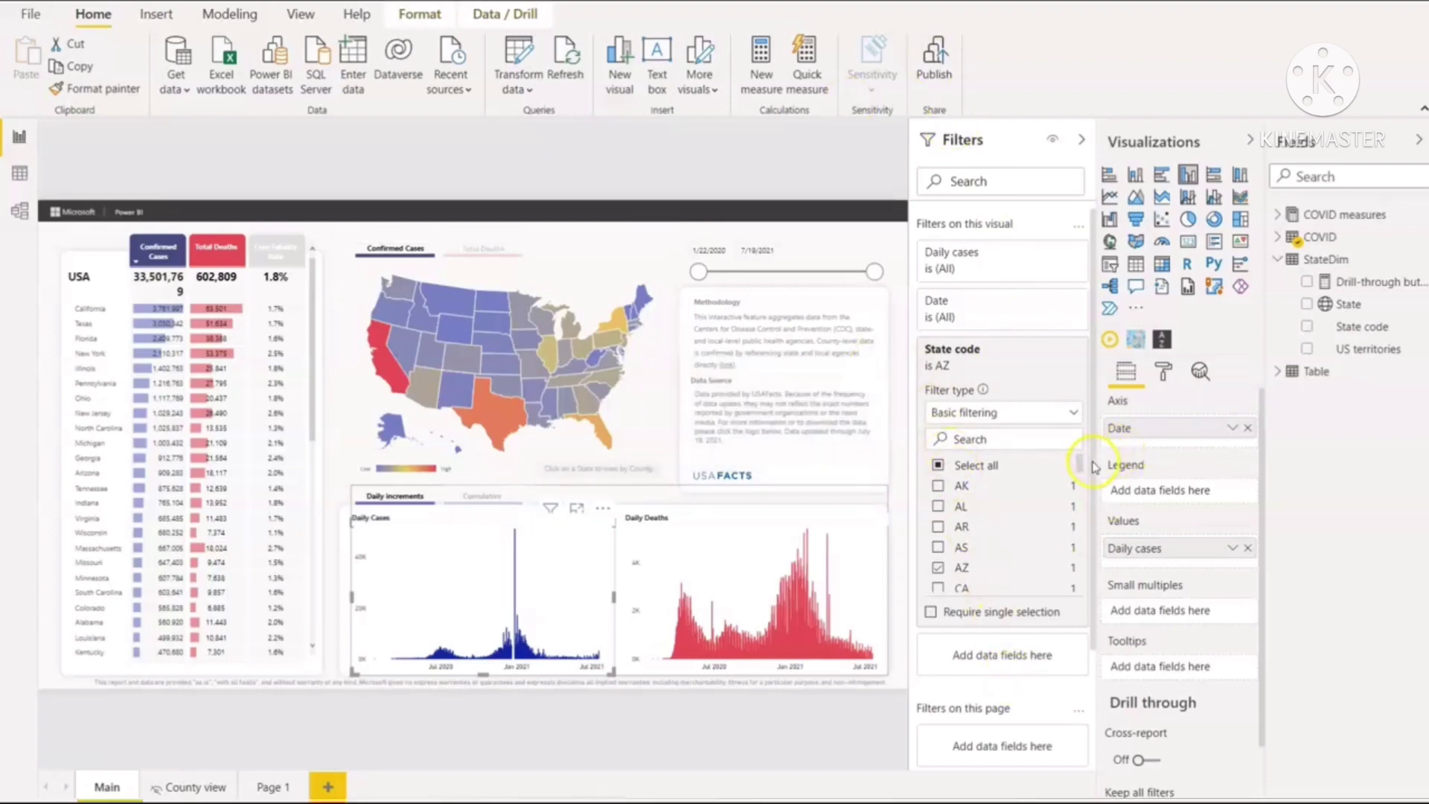
Add State code as a page-level filter on the Main page.
{"action": "left_click_drag", "start_coordinate": [1089, 458], "coordinate": [1090, 603]}
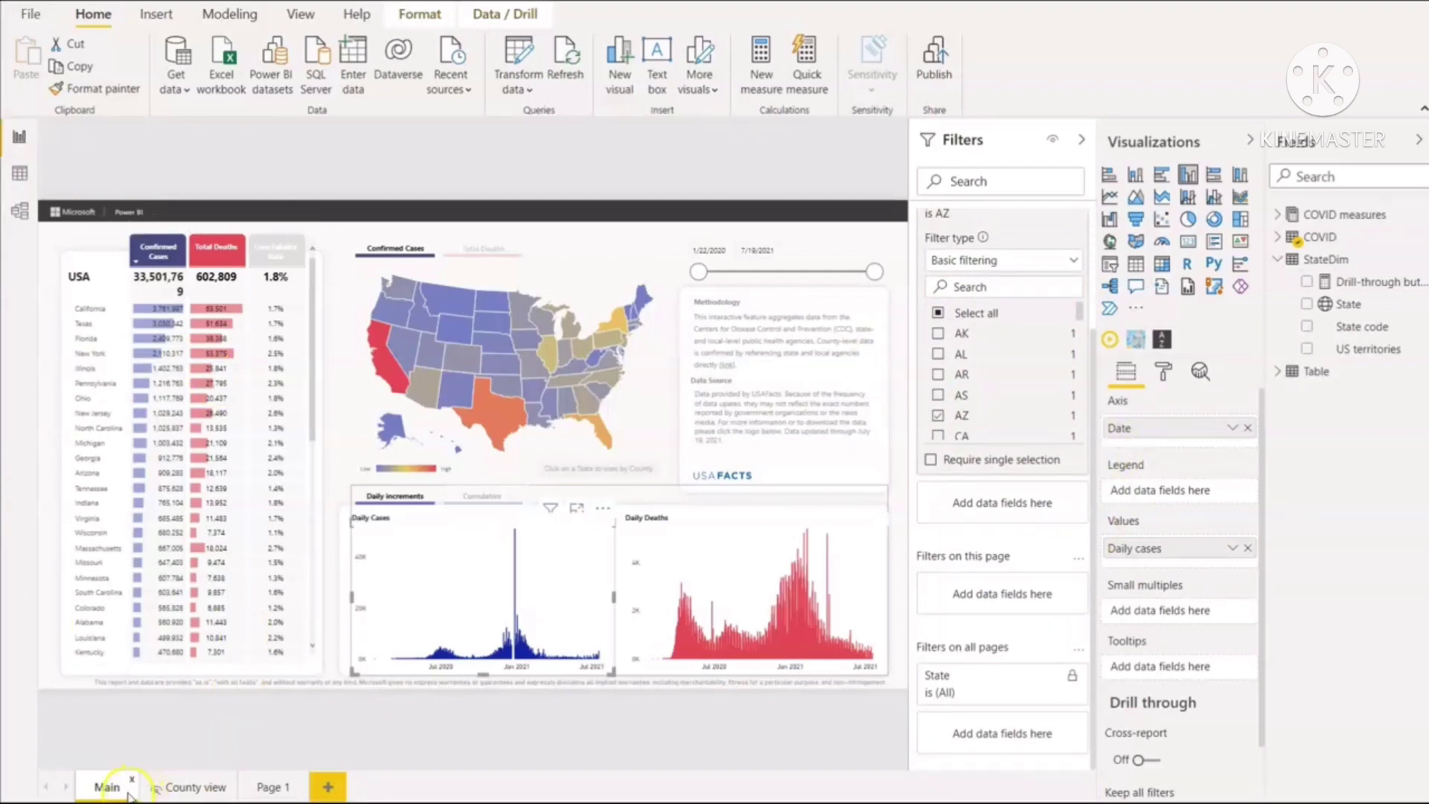
{"action": "left_click", "coordinate": [568, 630]}
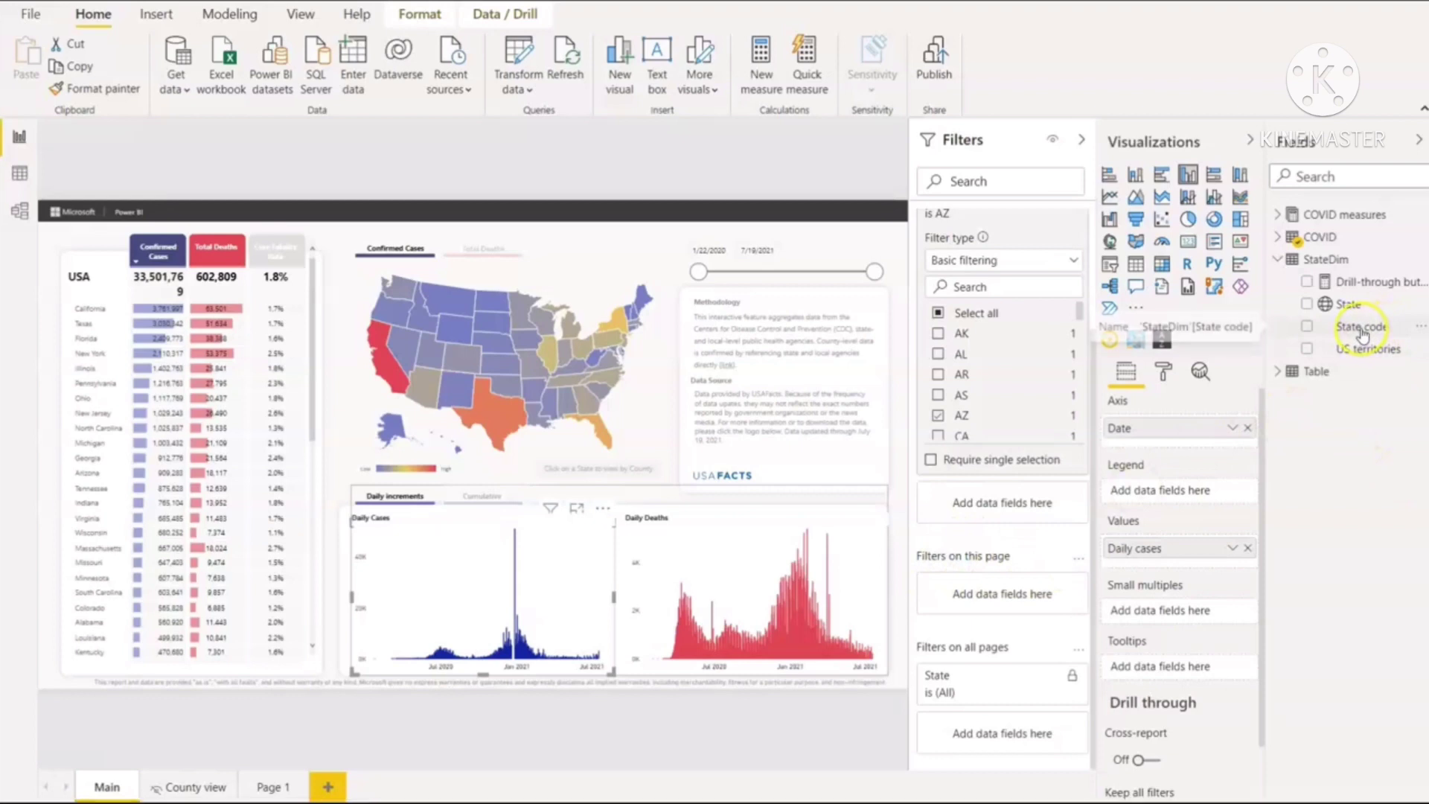
{"action": "mouse_move", "coordinate": [1362, 328]}
{"action": "left_mouse_down"}
{"action": "mouse_move", "coordinate": [1221, 454]}
{"action": "mouse_move", "coordinate": [990, 603]}
{"action": "left_mouse_up"}
{"action": "mouse_move", "coordinate": [999, 592]}
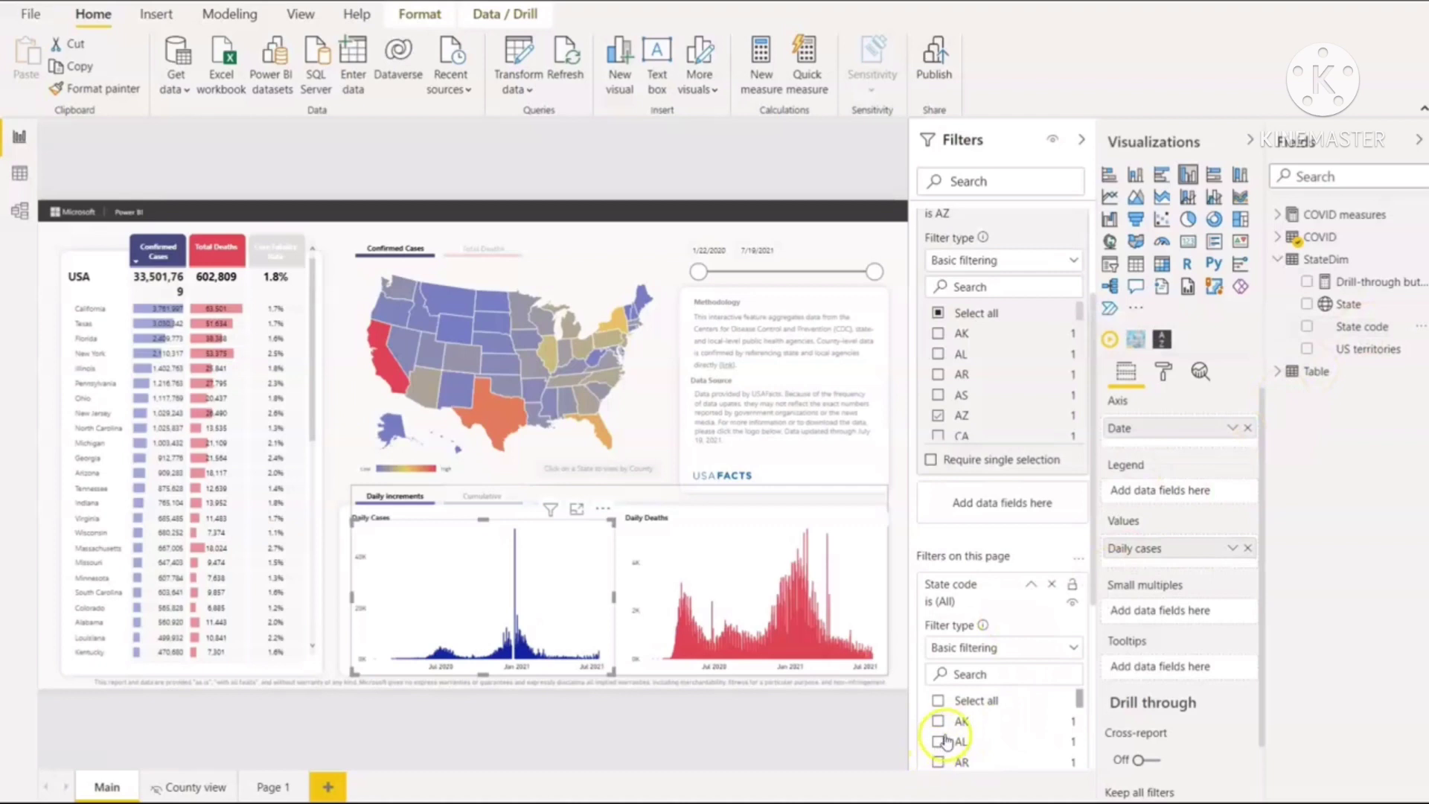
{"action": "scroll", "coordinate": [1091, 655], "scroll_direction": "down", "scroll_amount": 3}
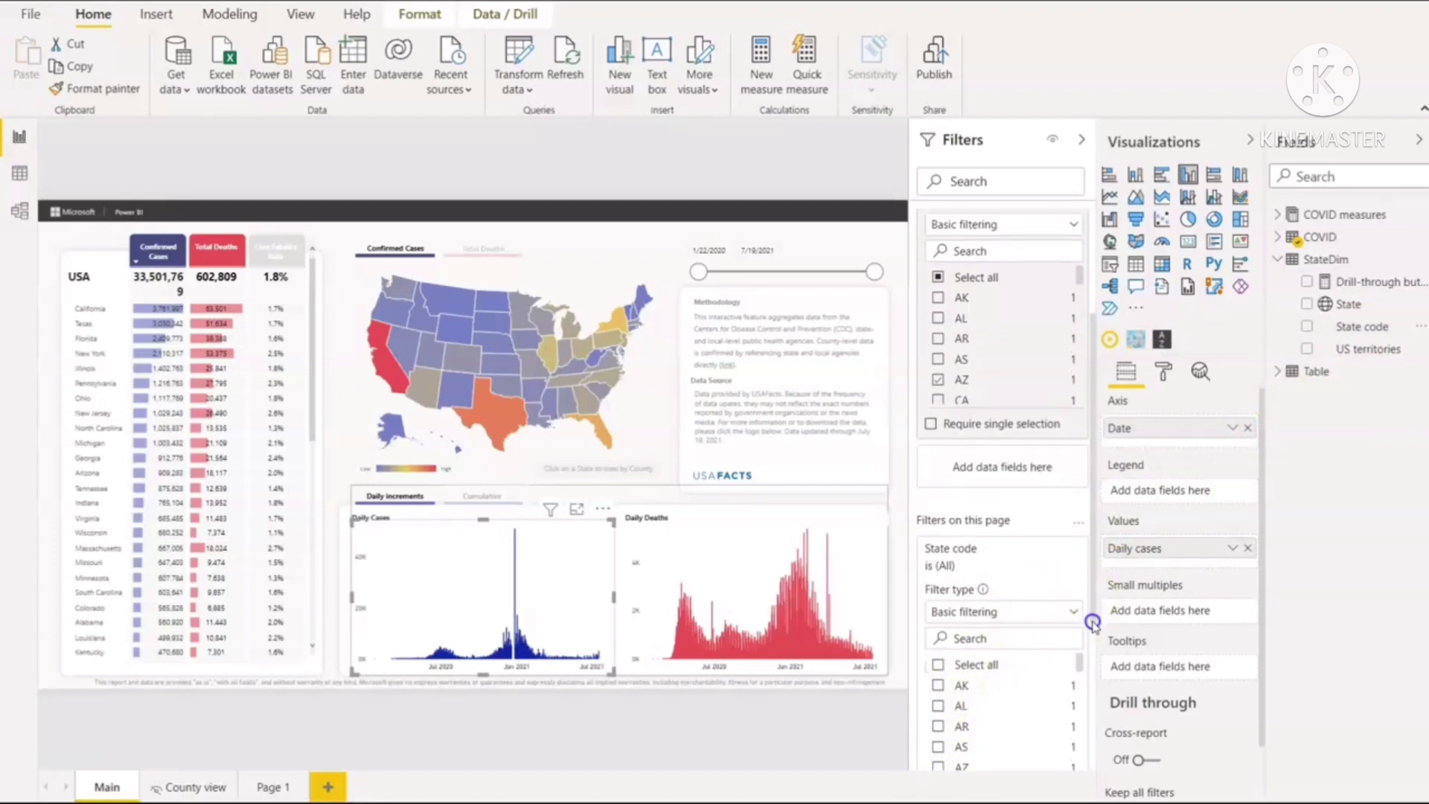
{"action": "scroll", "coordinate": [1092, 658], "scroll_direction": "down", "scroll_amount": 1}
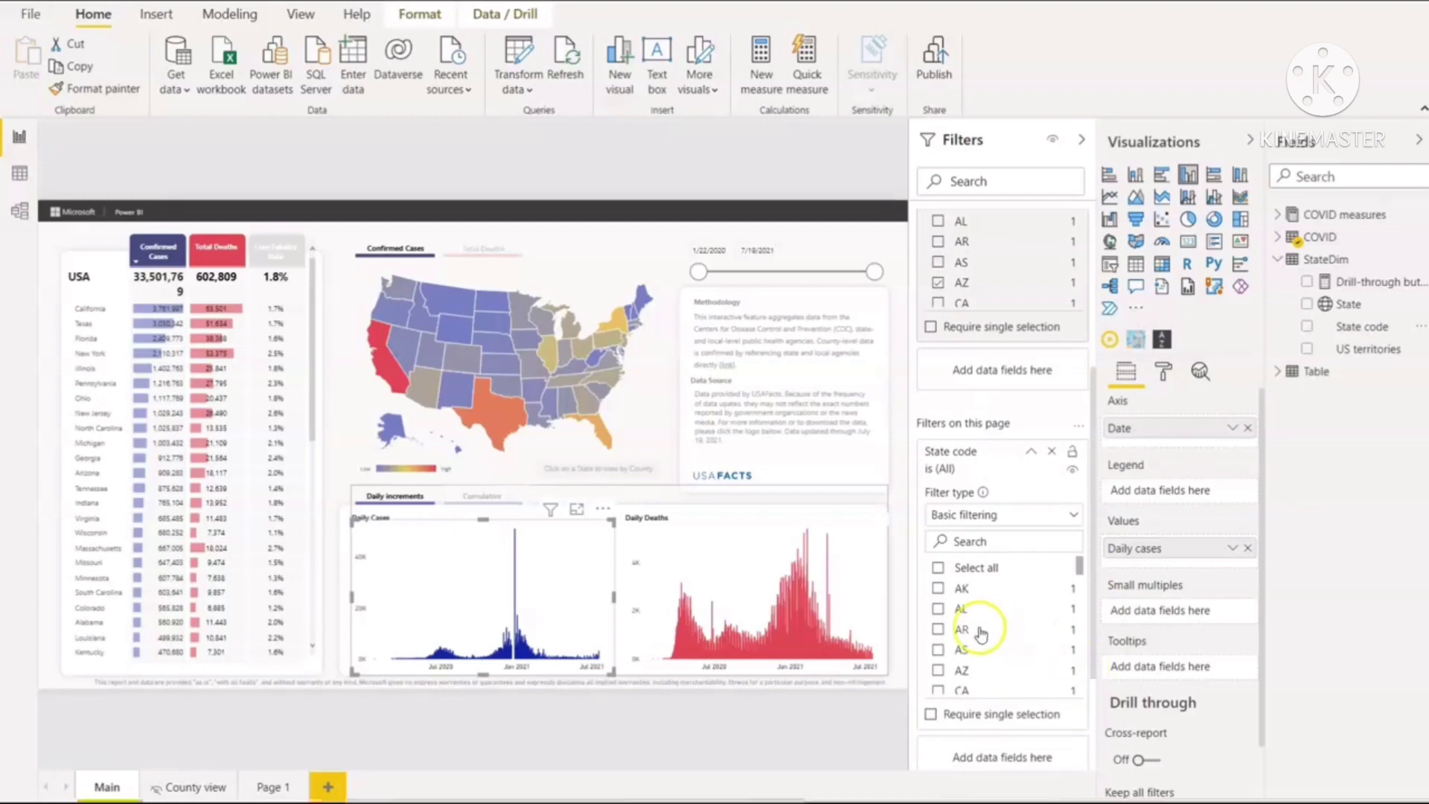
Tick AK, AL, AR and AS in the page's State code filter, leaving AZ unticked.
{"action": "left_click", "coordinate": [938, 588]}
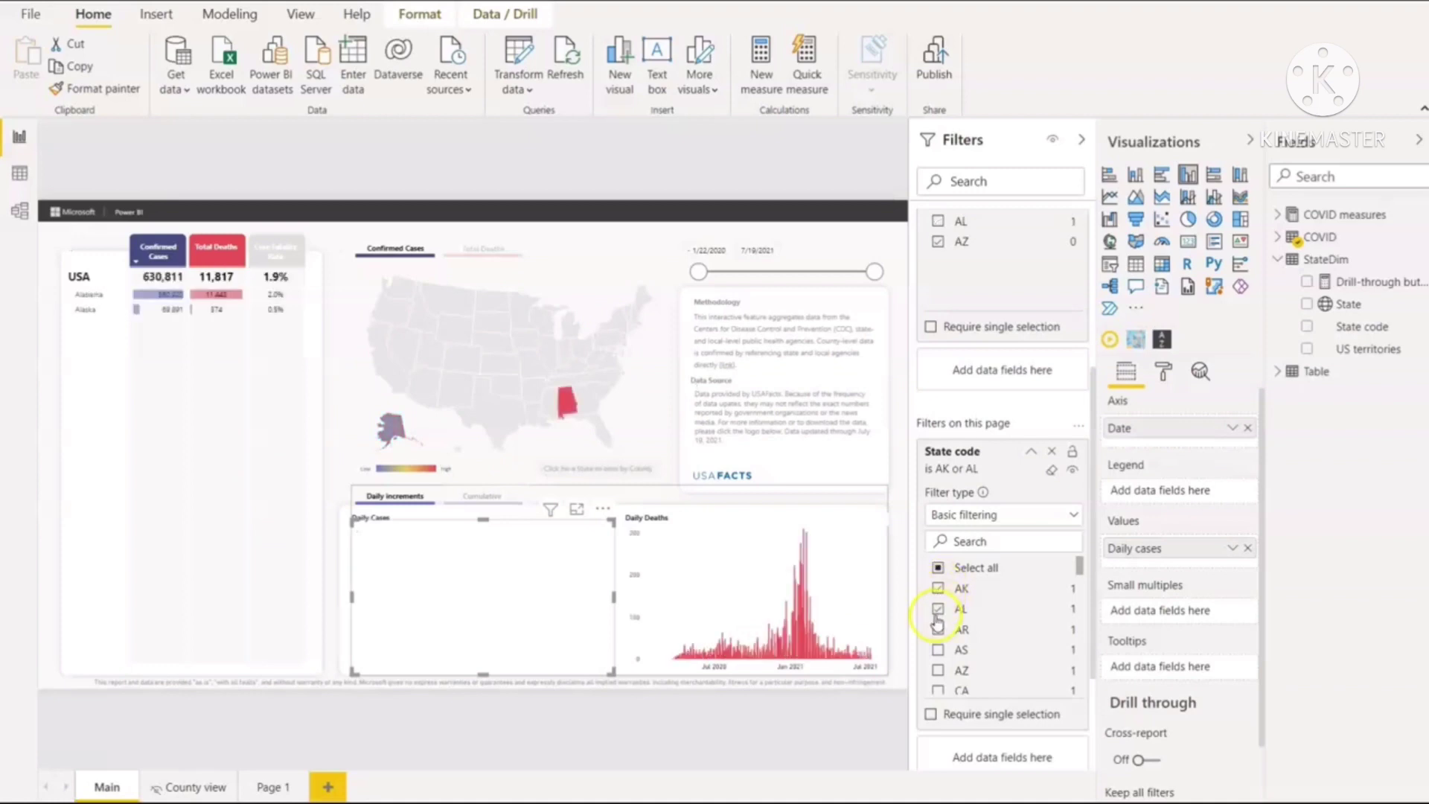
{"action": "left_click", "coordinate": [937, 631]}
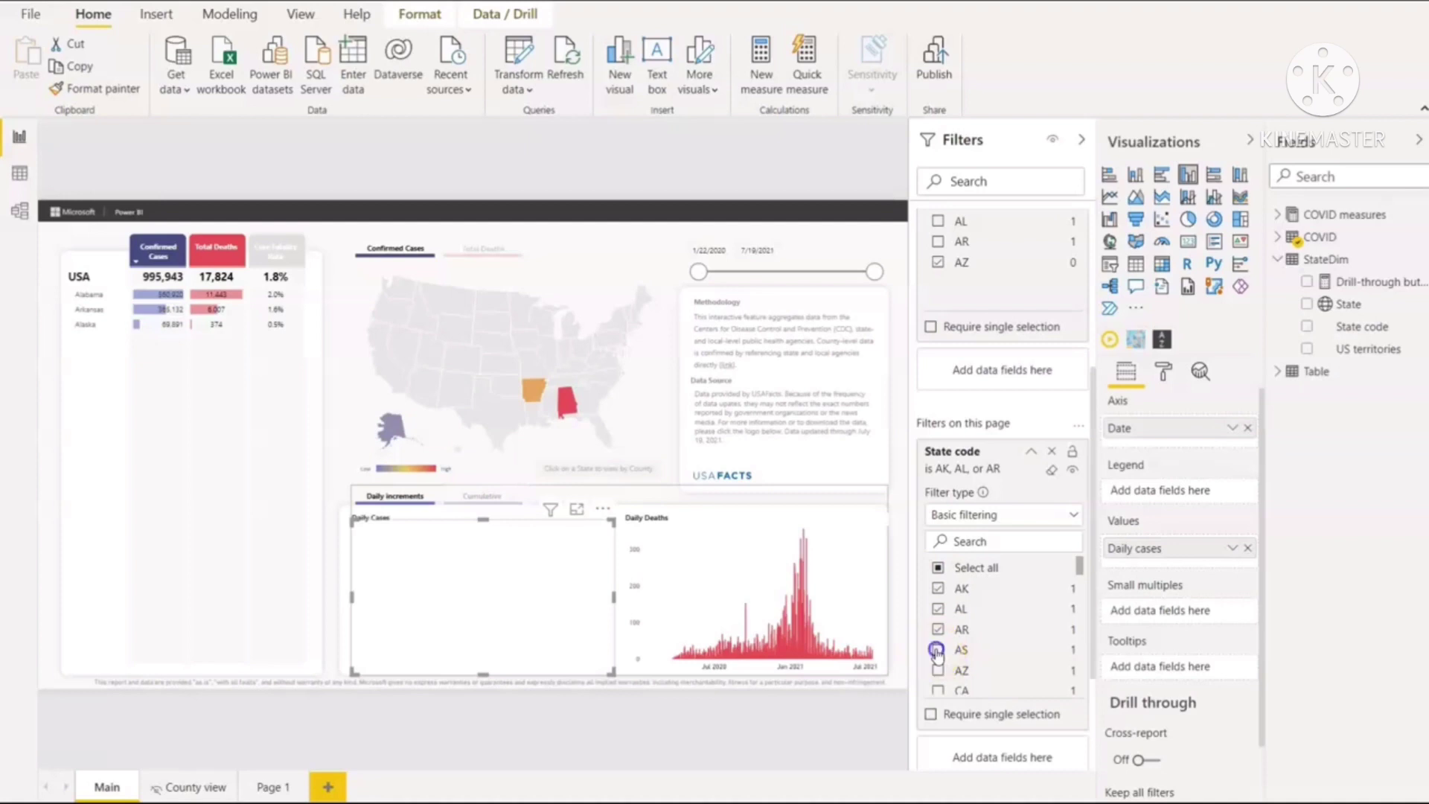
{"action": "left_click", "coordinate": [938, 670]}
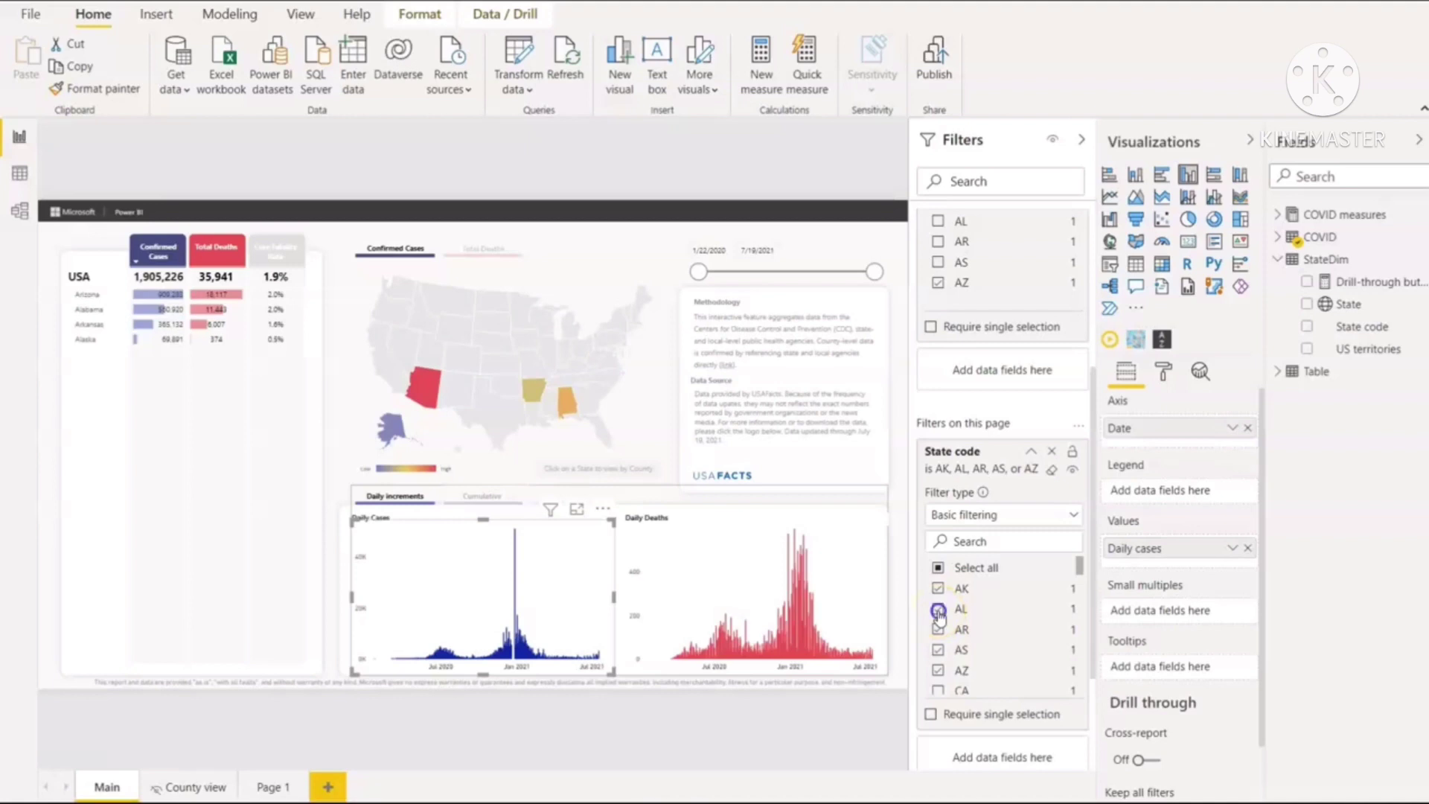
{"action": "left_click", "coordinate": [938, 608]}
{"action": "left_click", "coordinate": [938, 609]}
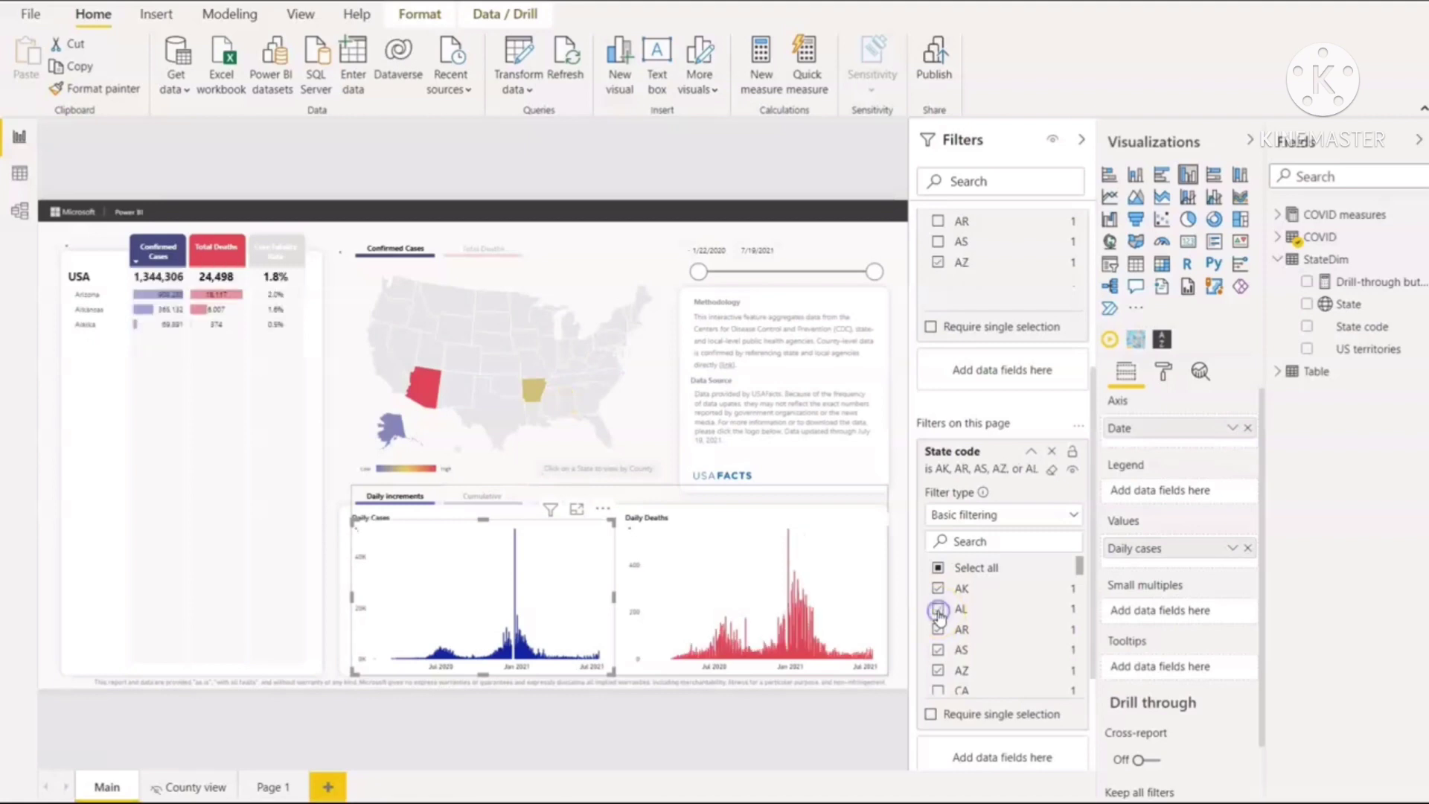
{"action": "left_click", "coordinate": [940, 670]}
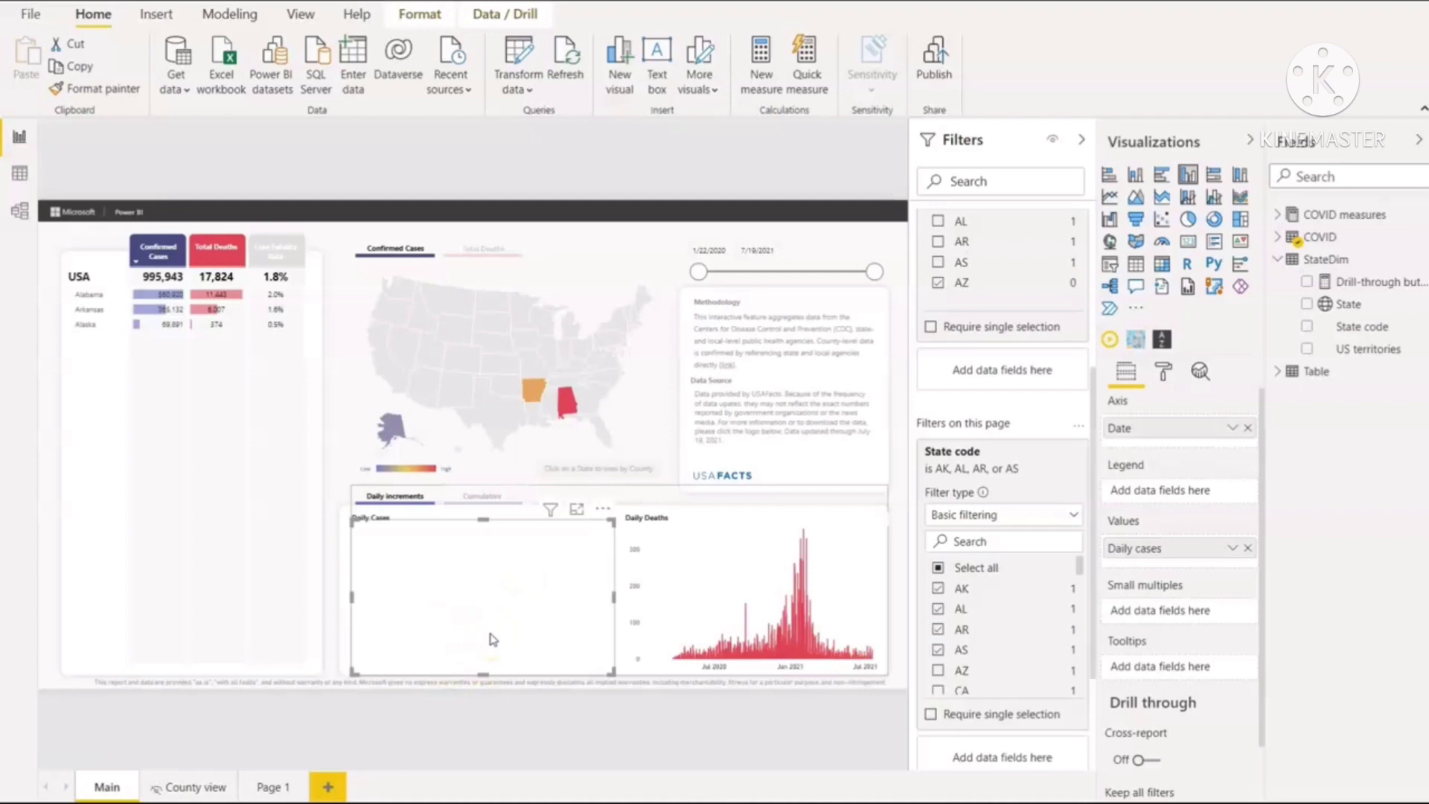
{"action": "left_click", "coordinate": [525, 632]}
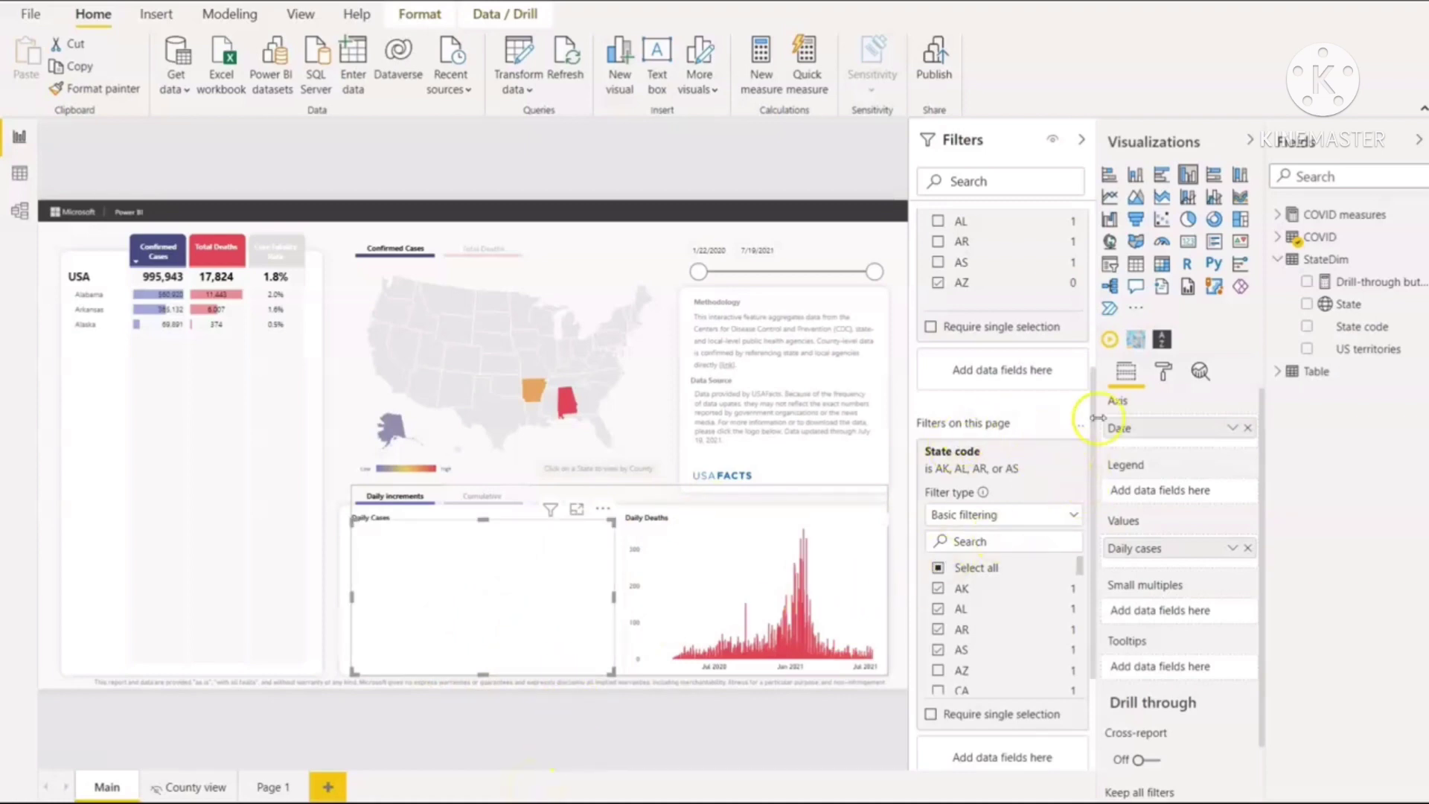
Remove the all-pages State filter and add State code as an all-pages filter.
{"action": "left_click_drag", "start_coordinate": [1093, 434], "coordinate": [1075, 556]}
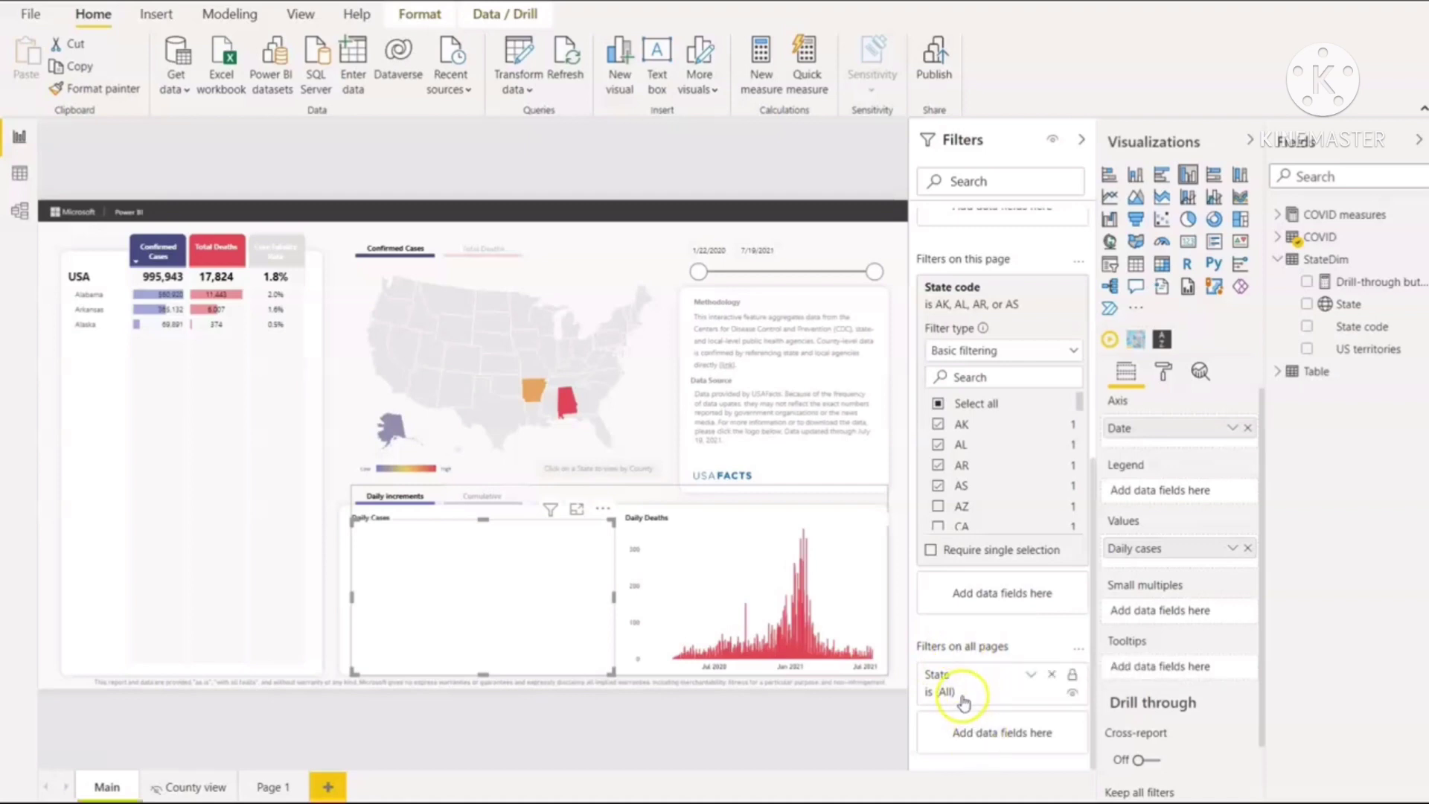
{"action": "left_click", "coordinate": [1075, 673]}
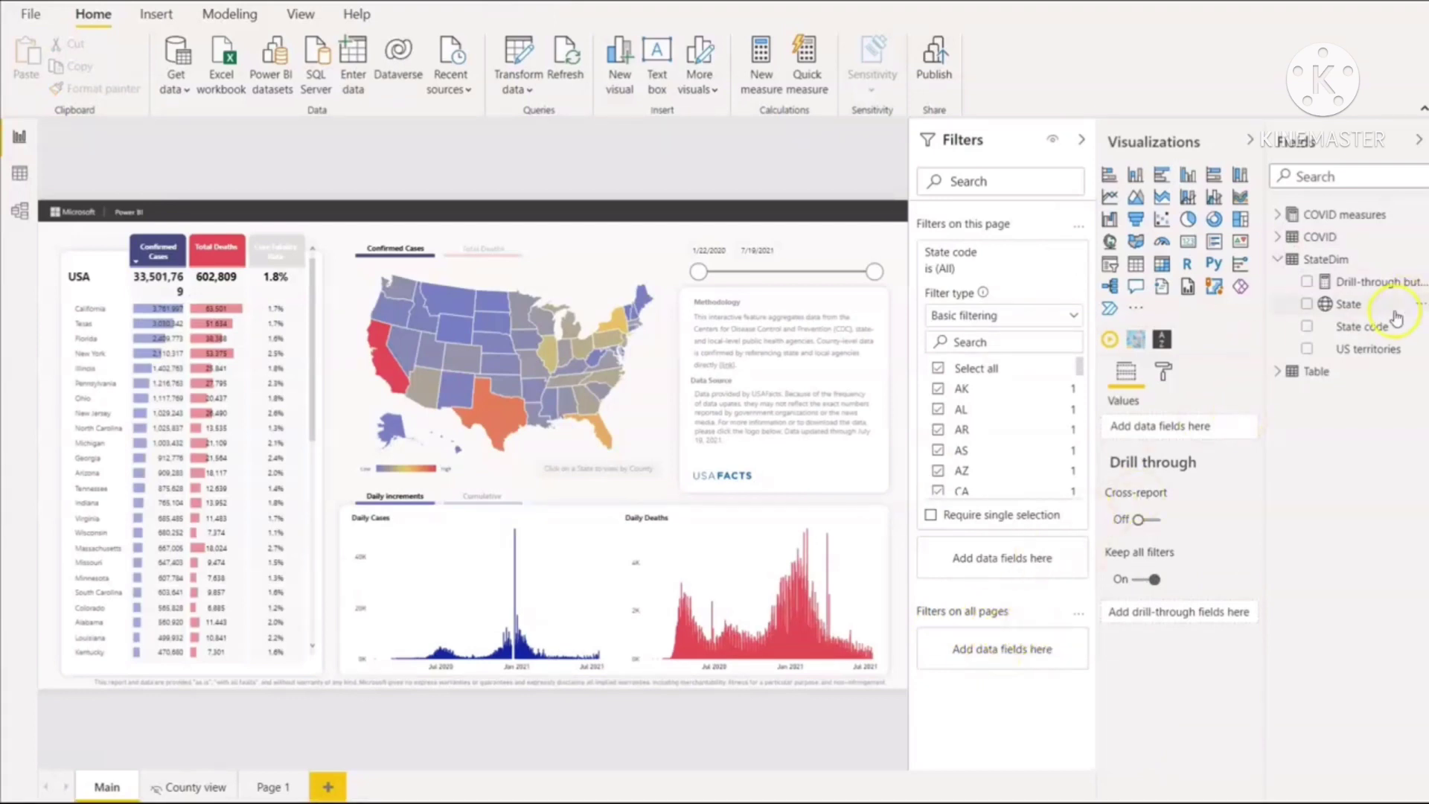
{"action": "left_click_drag", "start_coordinate": [1370, 335], "coordinate": [1002, 649]}
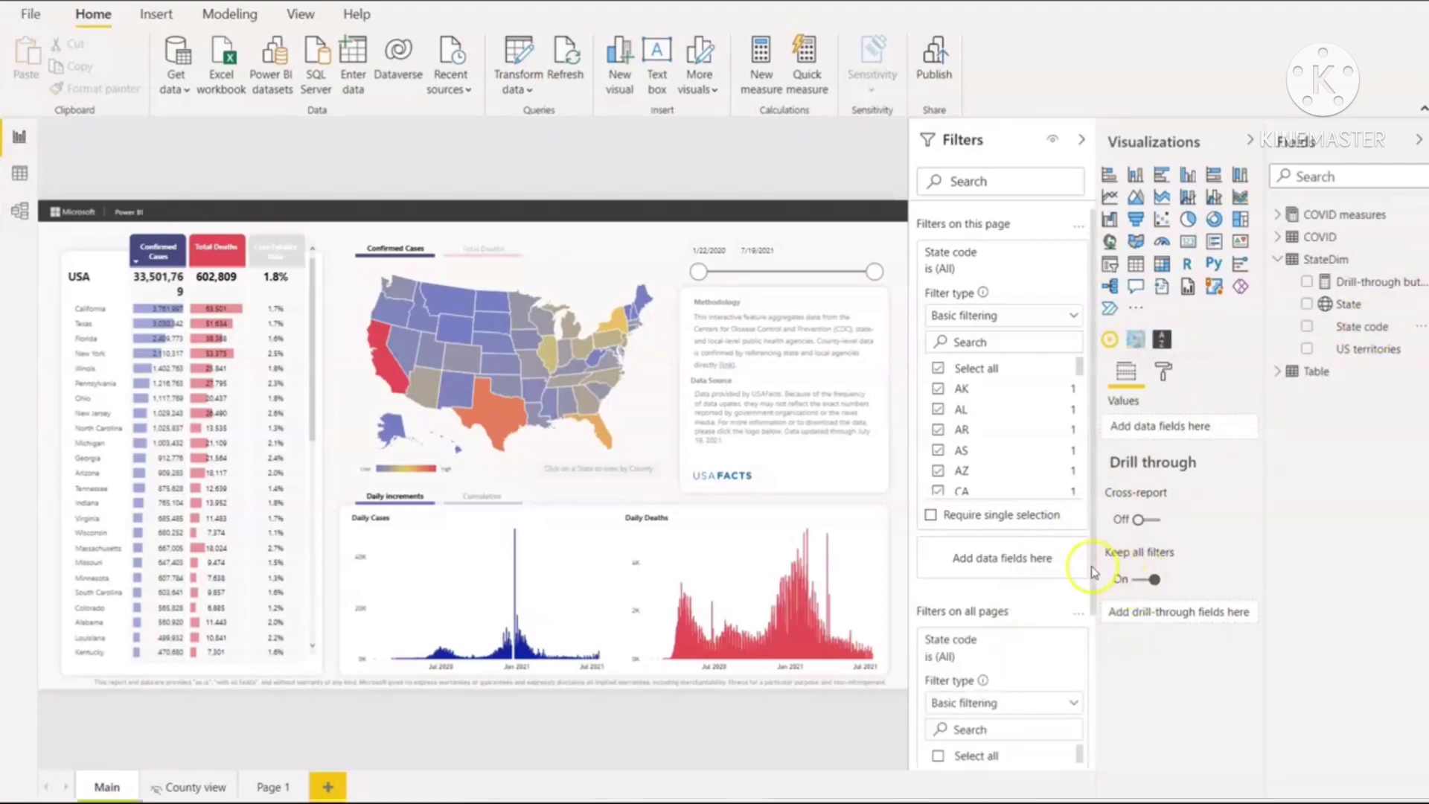
Set the all-pages State code filter to NY only.
{"action": "scroll", "coordinate": [1096, 644], "scroll_direction": "down", "scroll_amount": 3}
{"action": "scroll", "coordinate": [1095, 644], "scroll_direction": "down", "scroll_amount": 3}
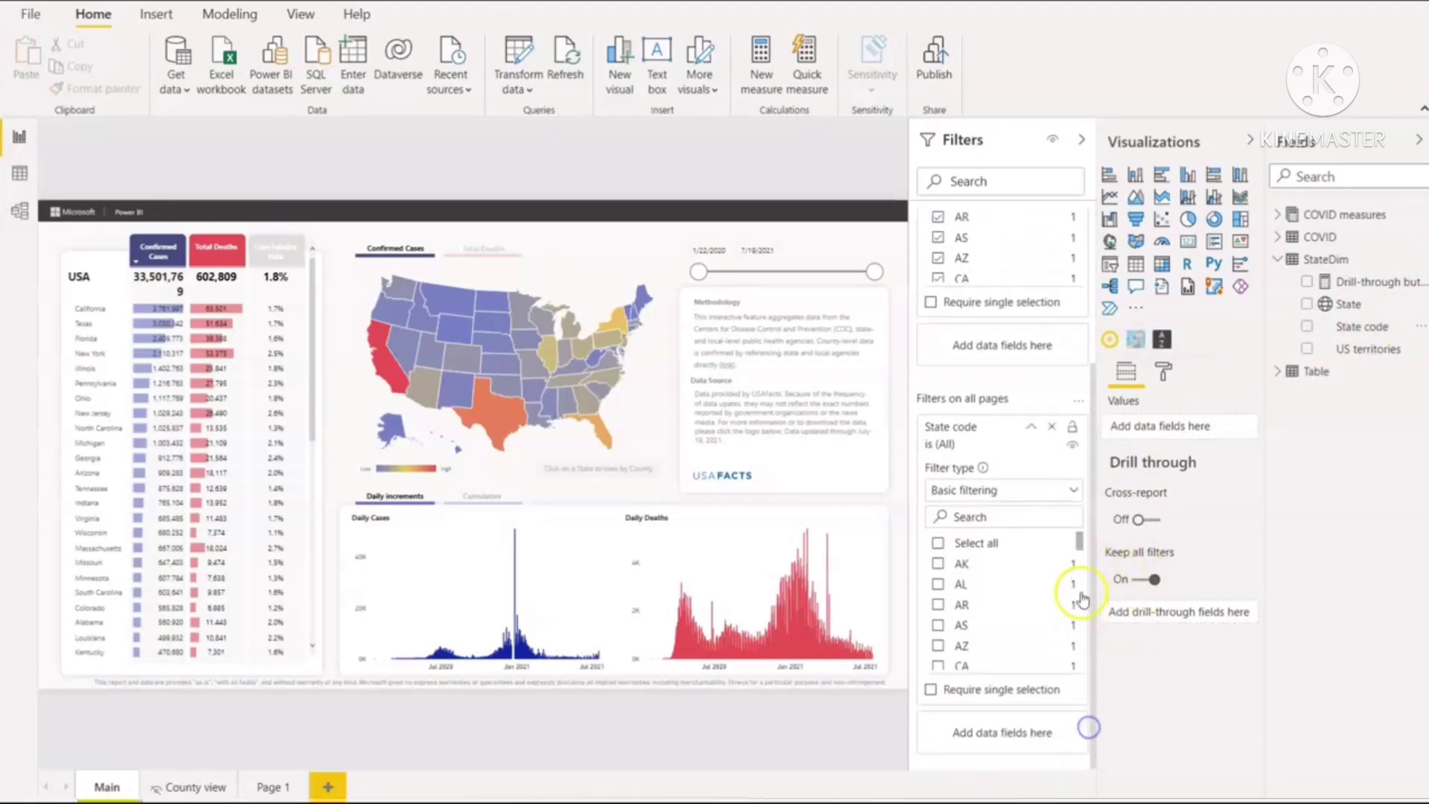
{"action": "left_click", "coordinate": [1079, 545]}
{"action": "left_click_drag", "start_coordinate": [1080, 545], "coordinate": [1085, 630]}
{"action": "left_click", "coordinate": [936, 586]}
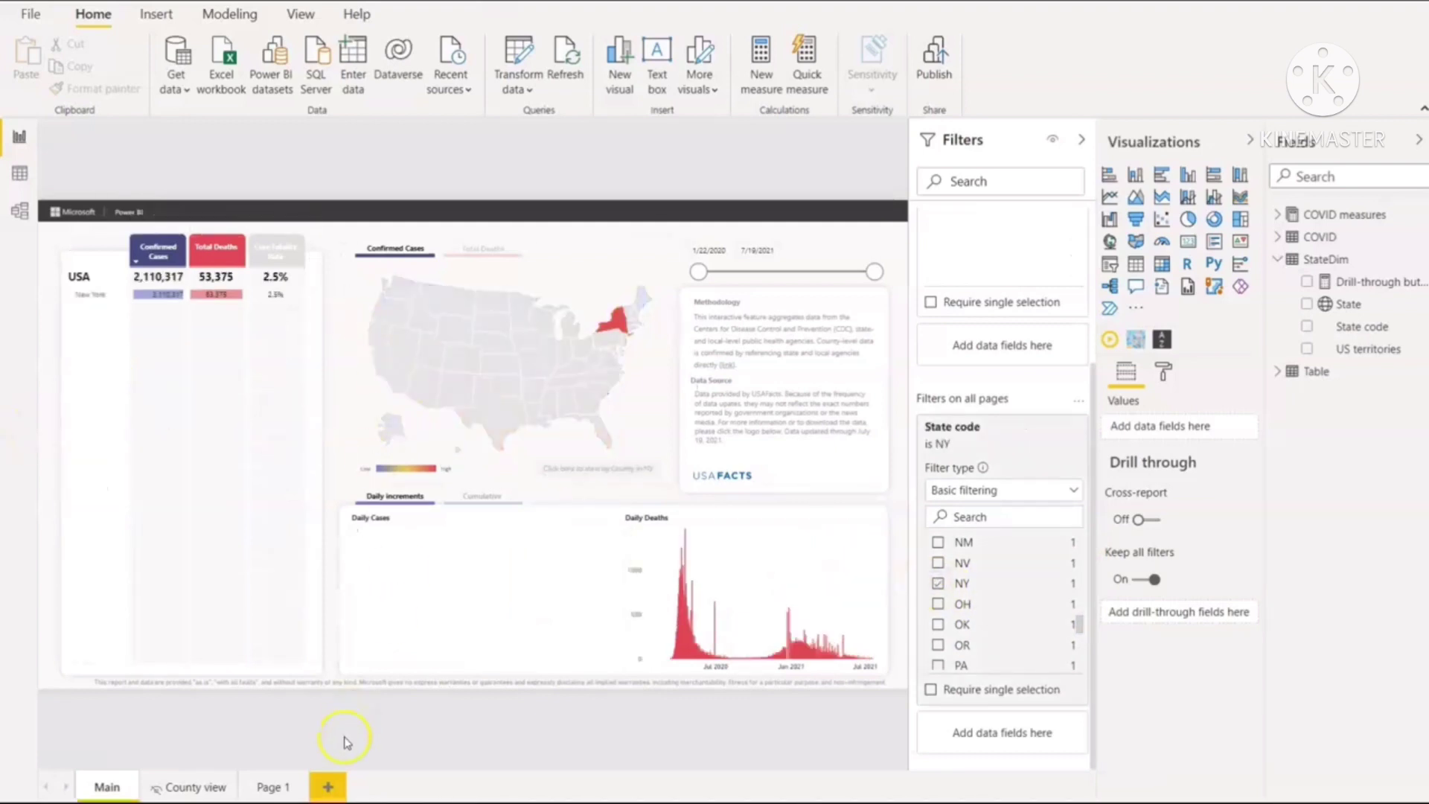
Go to the County view page to see New York's counties.
{"action": "left_click", "coordinate": [198, 785]}
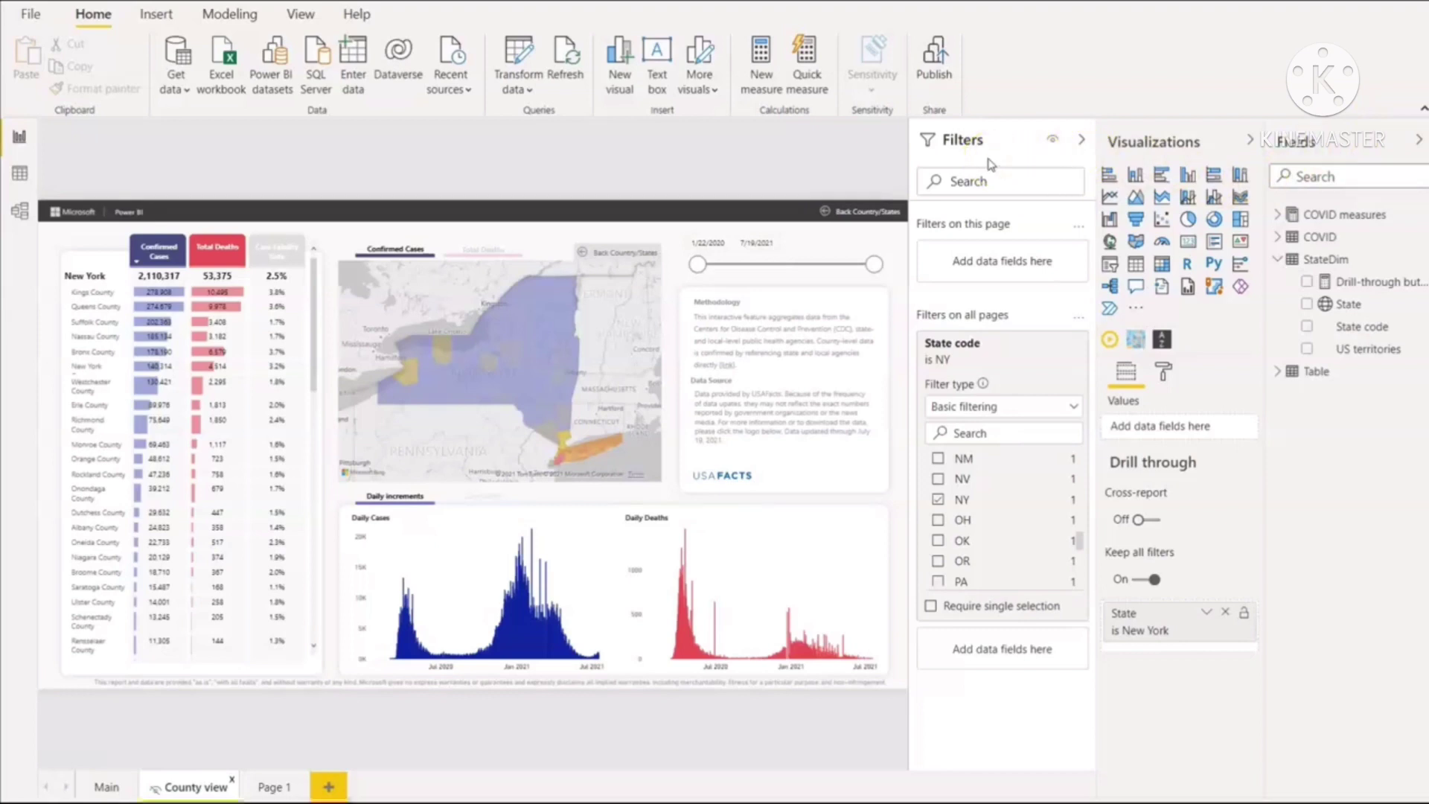
{"action": "left_click", "coordinate": [317, 19]}
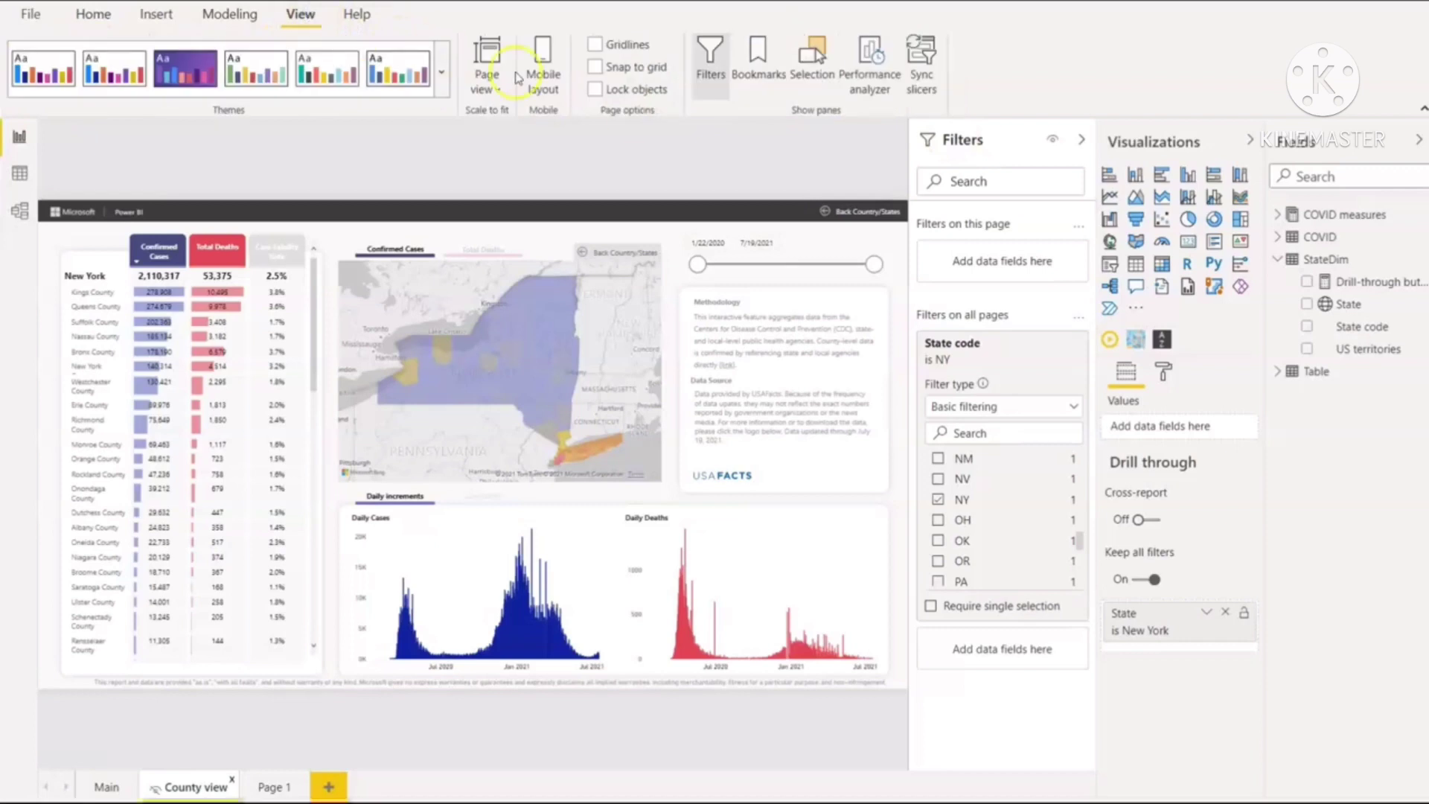
{"action": "left_click", "coordinate": [708, 62]}
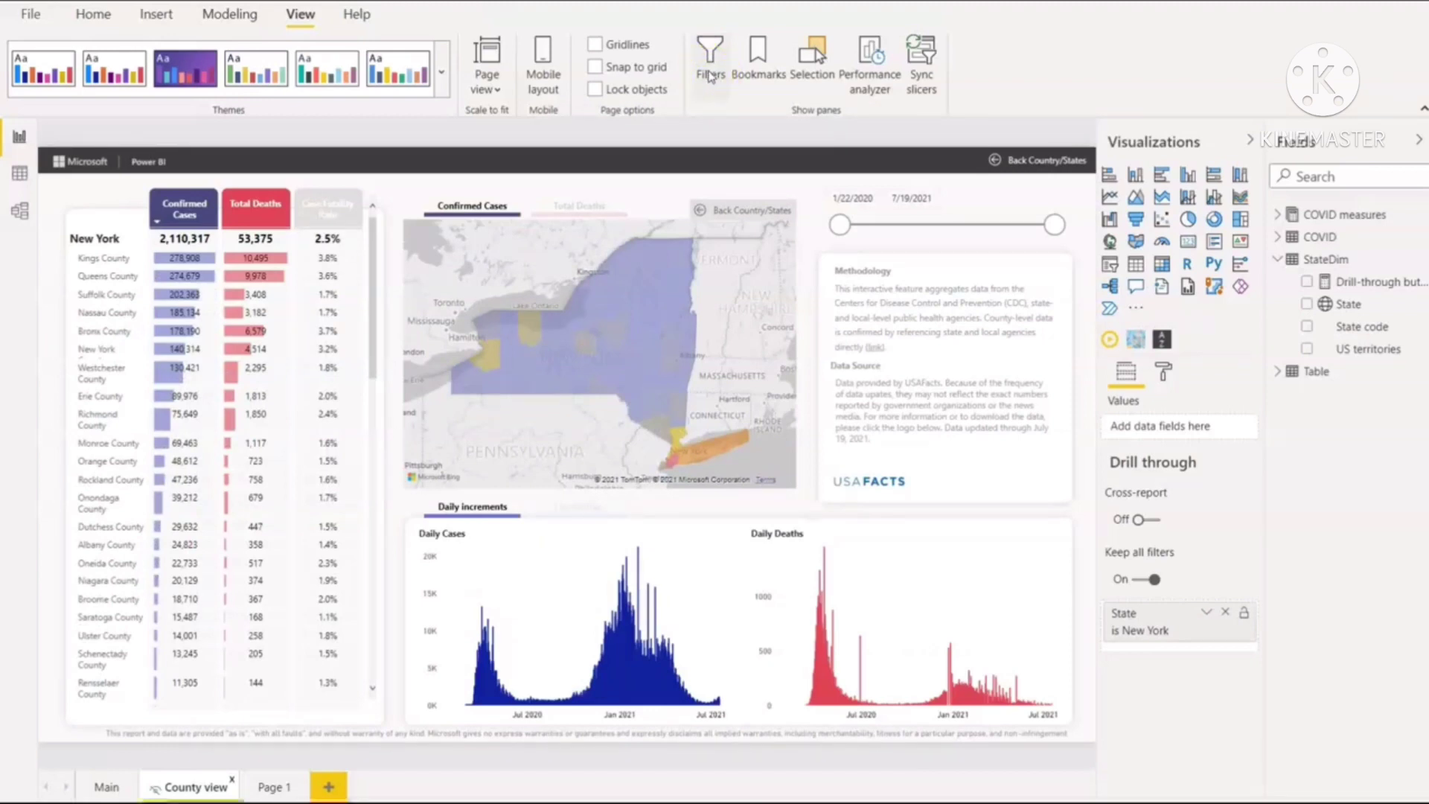
{"action": "left_click", "coordinate": [711, 76]}
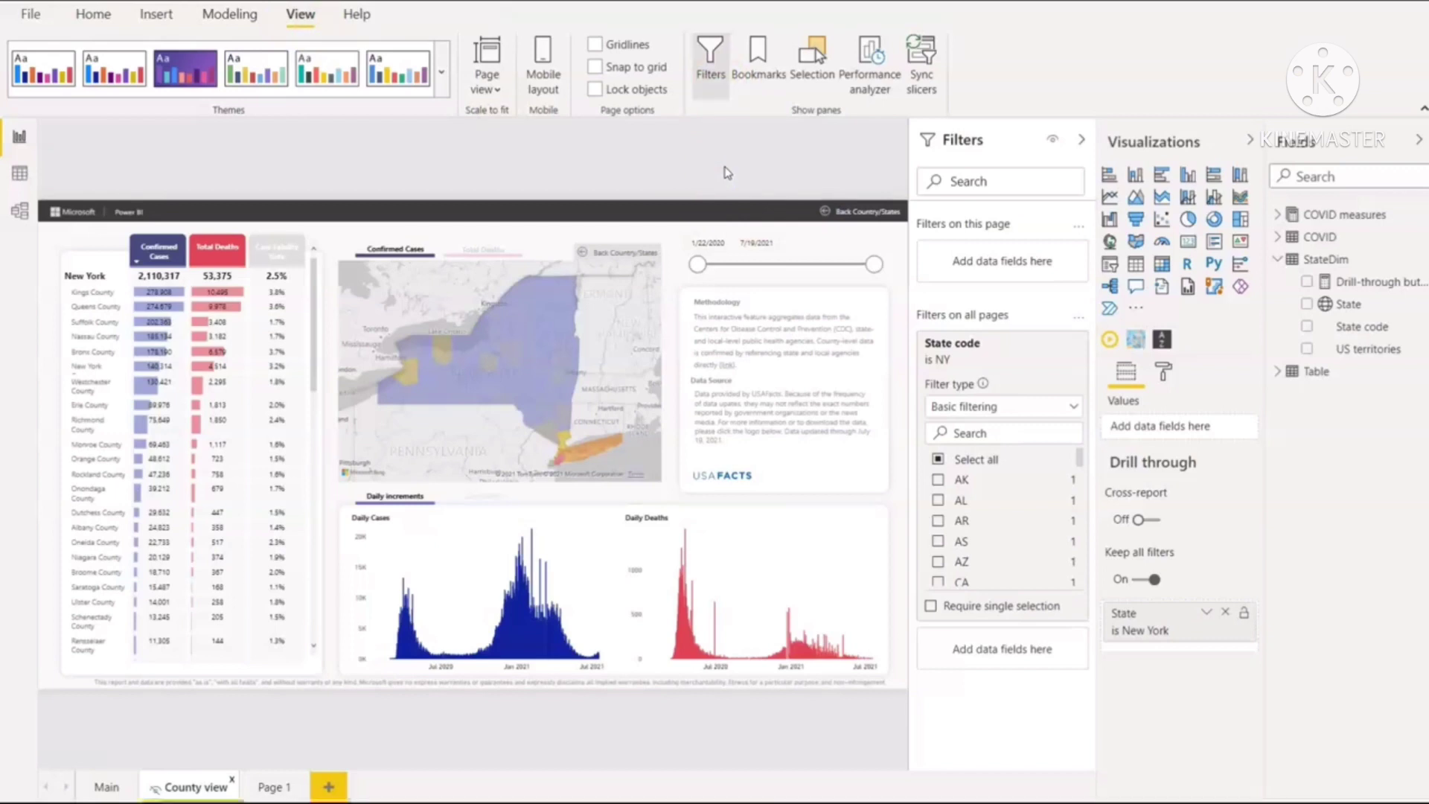
{"action": "left_click", "coordinate": [675, 191]}
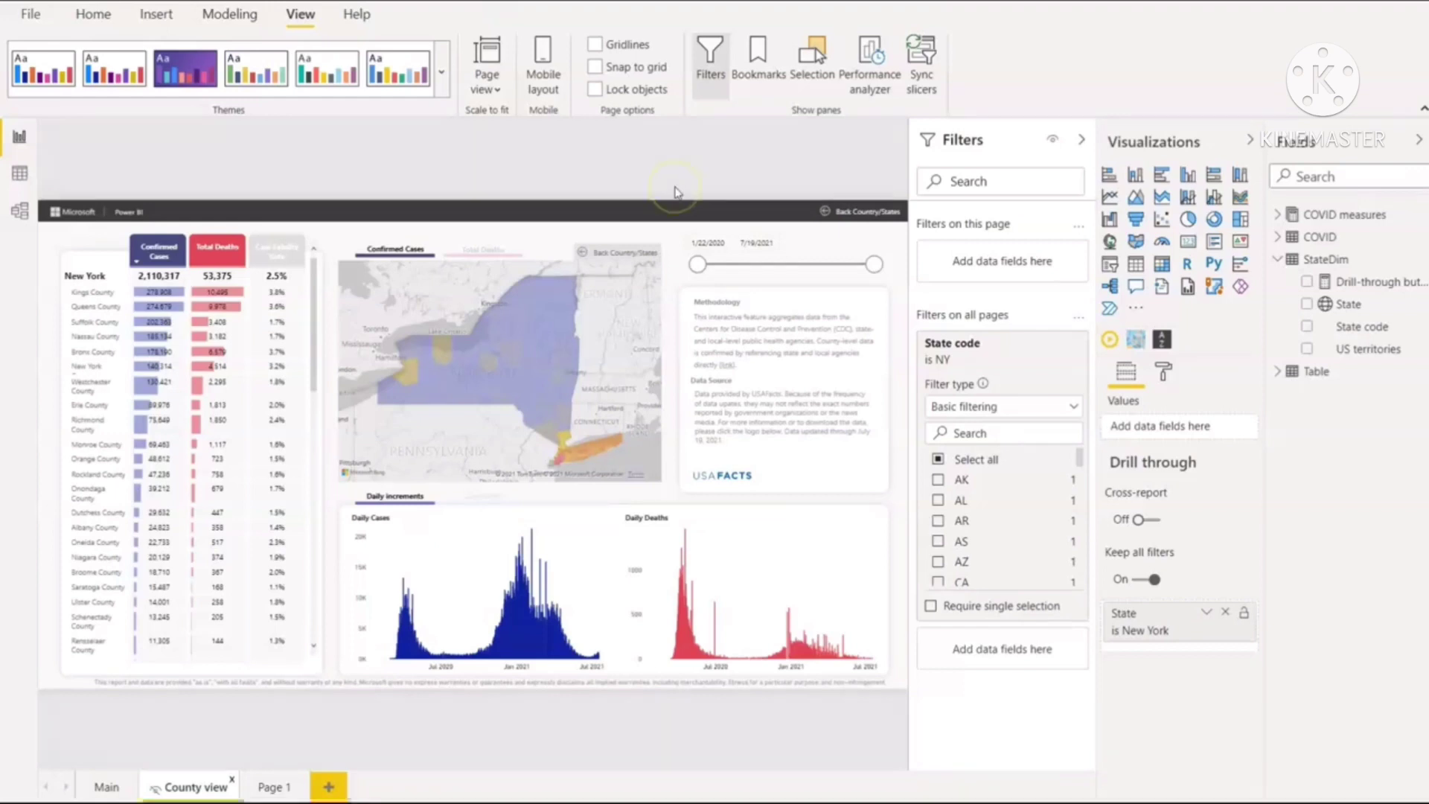